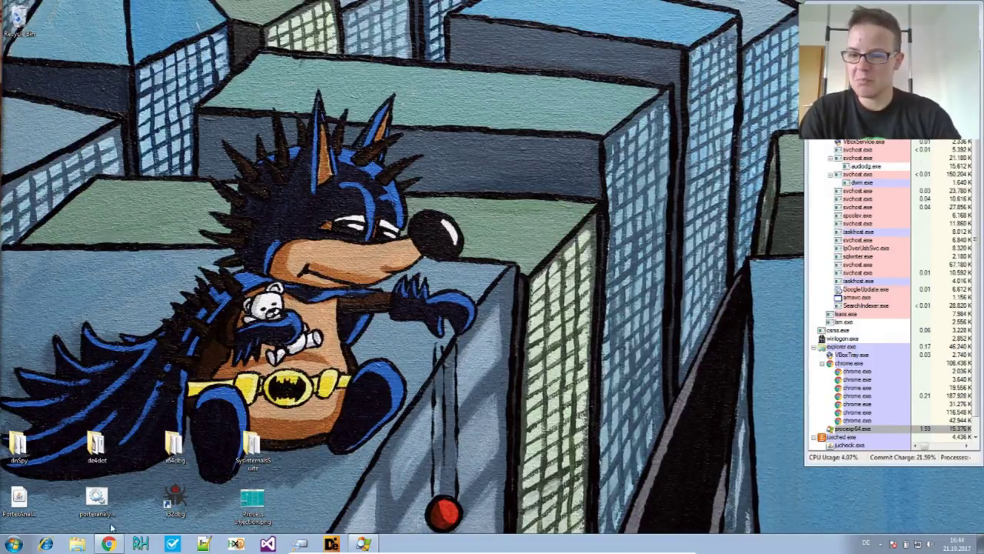
# Restore the minimized Chrome window and switch to the KernelMode.info forum board index.
pyautogui.moveTo(108, 542)
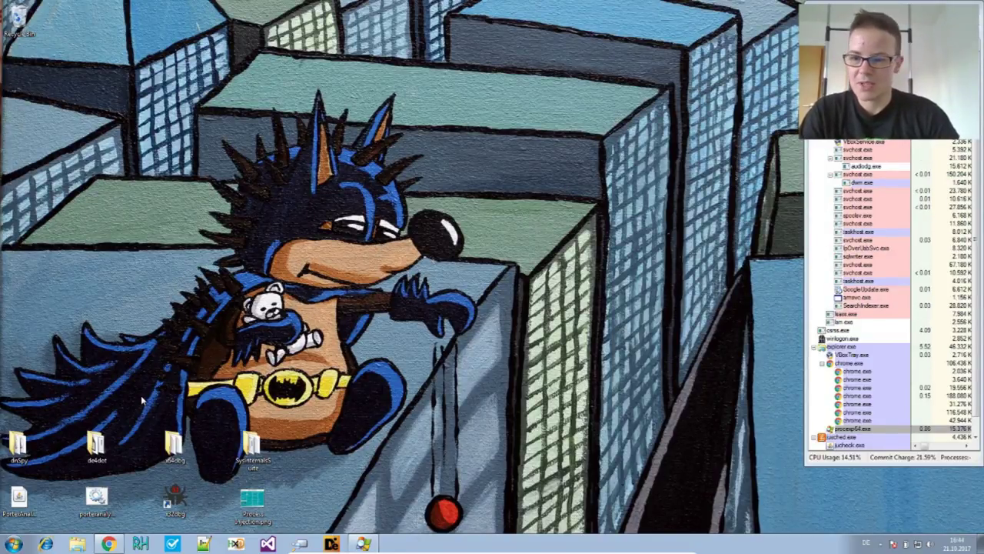
pyautogui.click(108, 543)
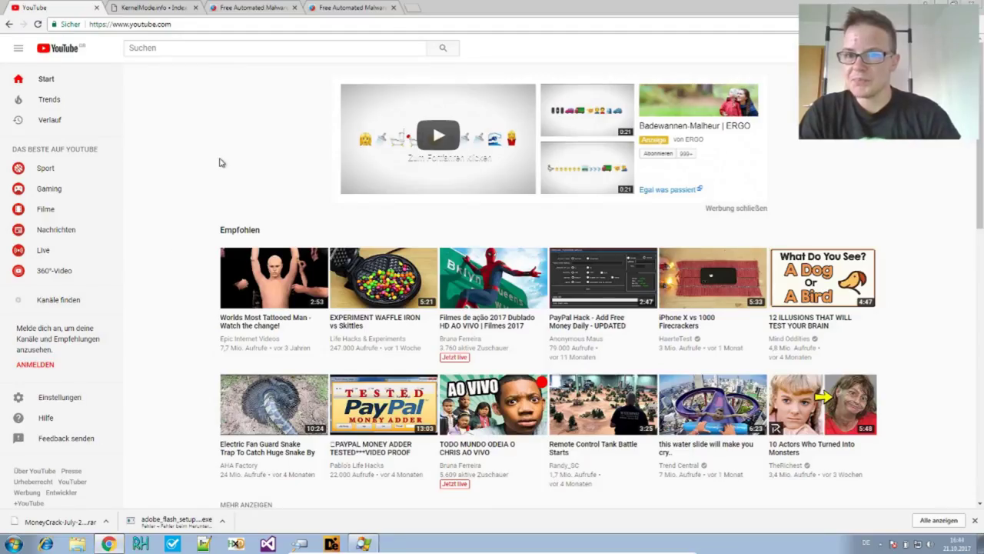
pyautogui.click(150, 8)
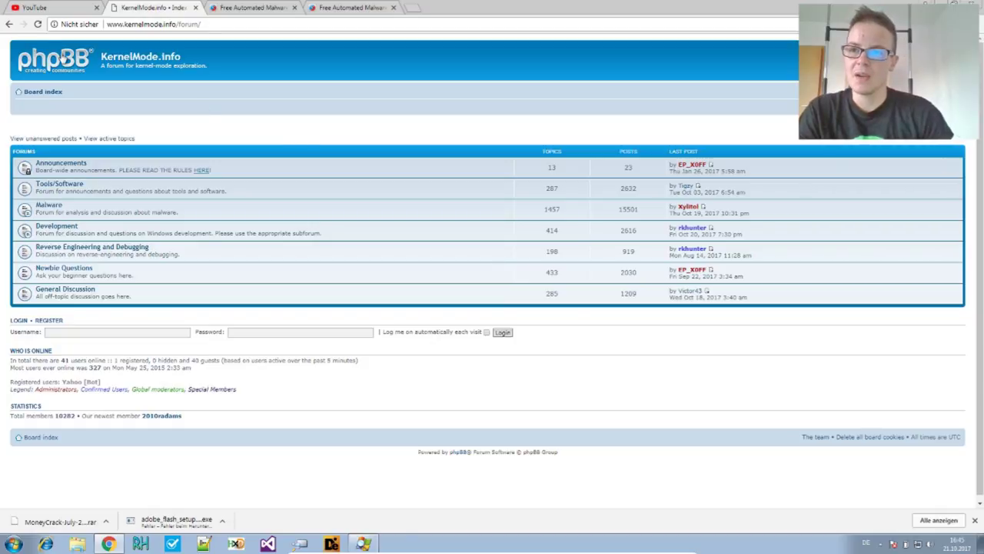
# Return to the YouTube home page and search for 'paypal hack tool'.
pyautogui.click(49, 9)
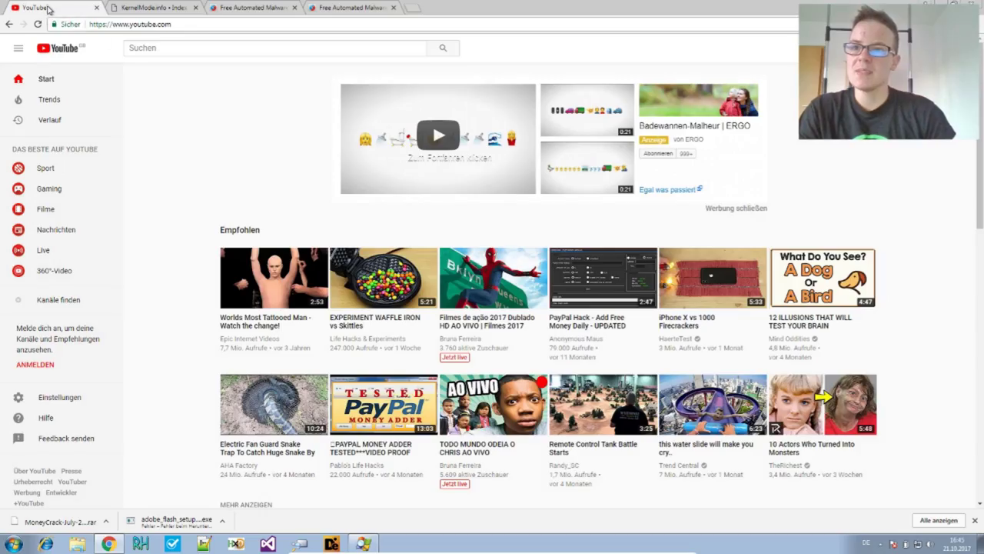
pyautogui.click(152, 48)
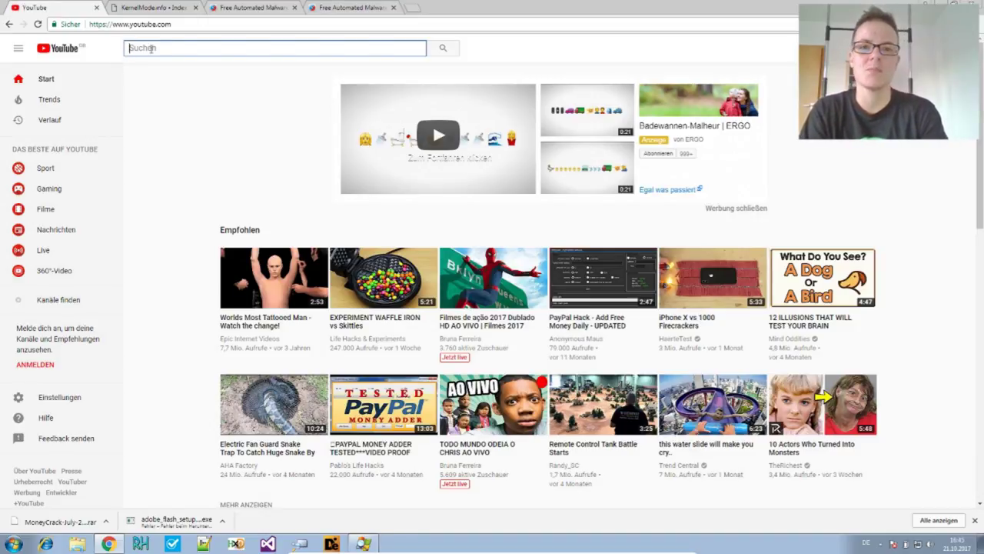
pyautogui.write('pay')
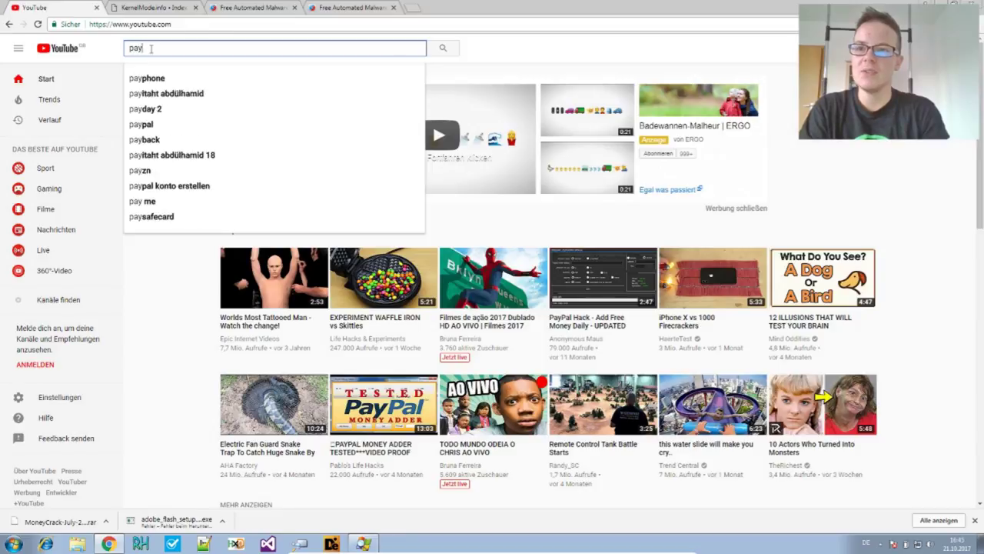
pyautogui.write('pal ')
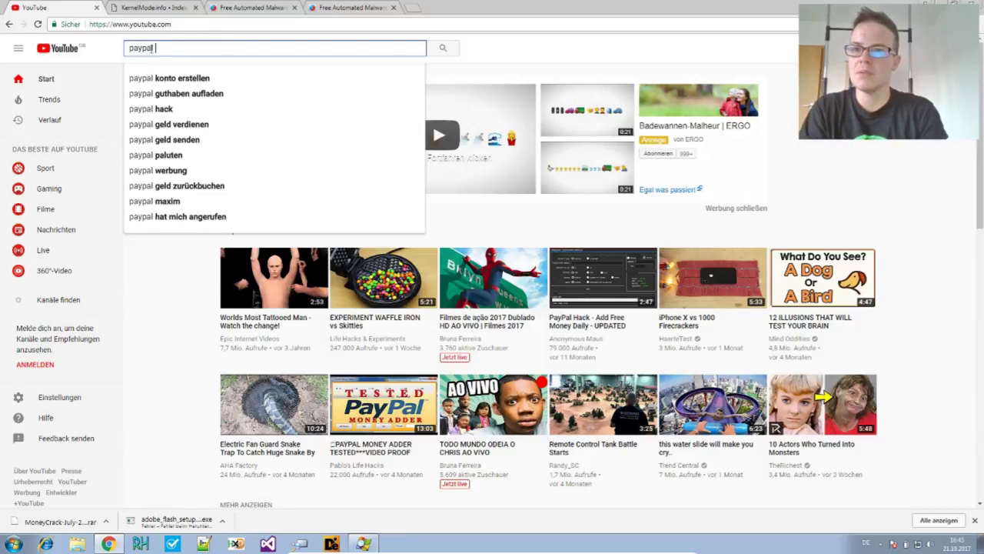
pyautogui.write('hack tool')
pyautogui.press('Return')
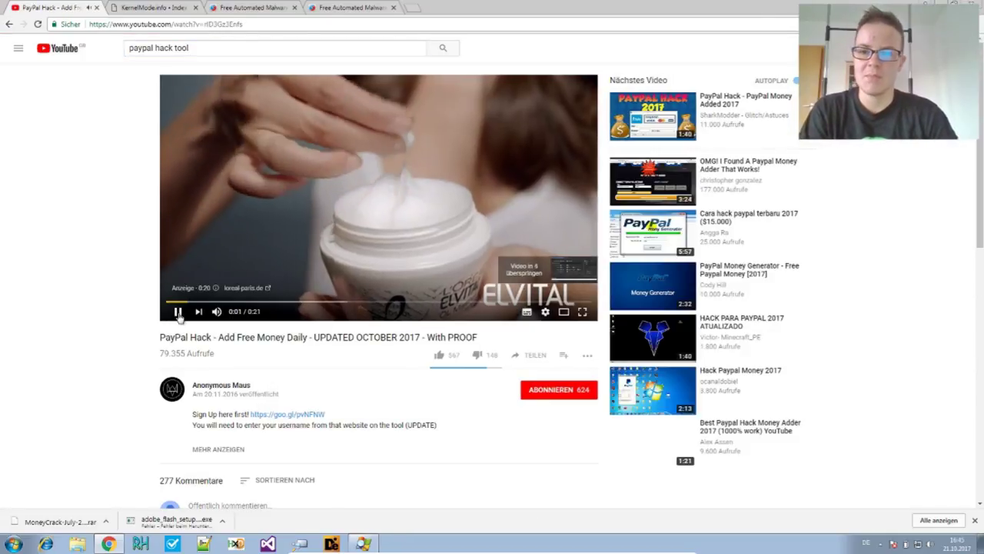
# Pause the ad and expand the video description to reveal the download details.
pyautogui.click(177, 312)
pyautogui.scroll(-1, 110, 341)
pyautogui.scroll(-2, 110, 342)
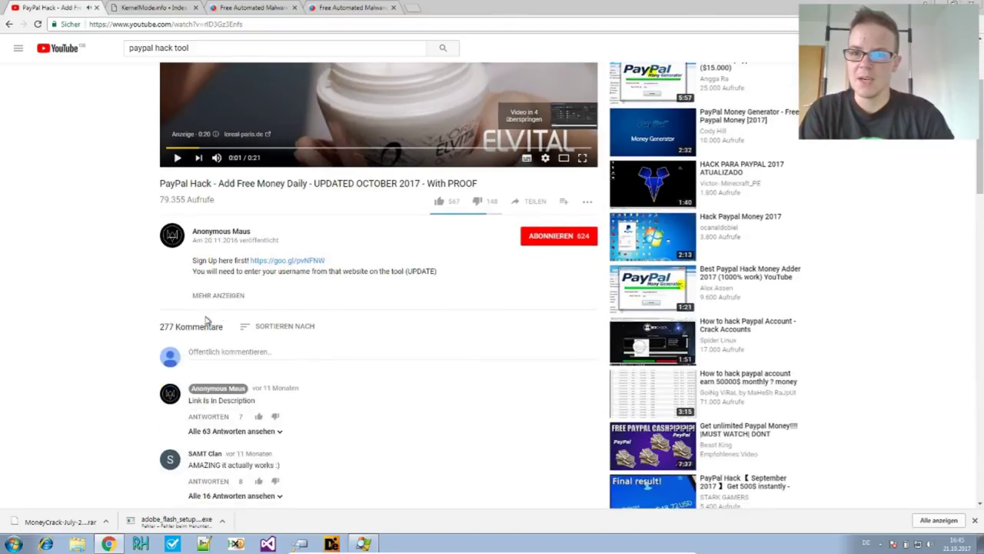
pyautogui.click(224, 296)
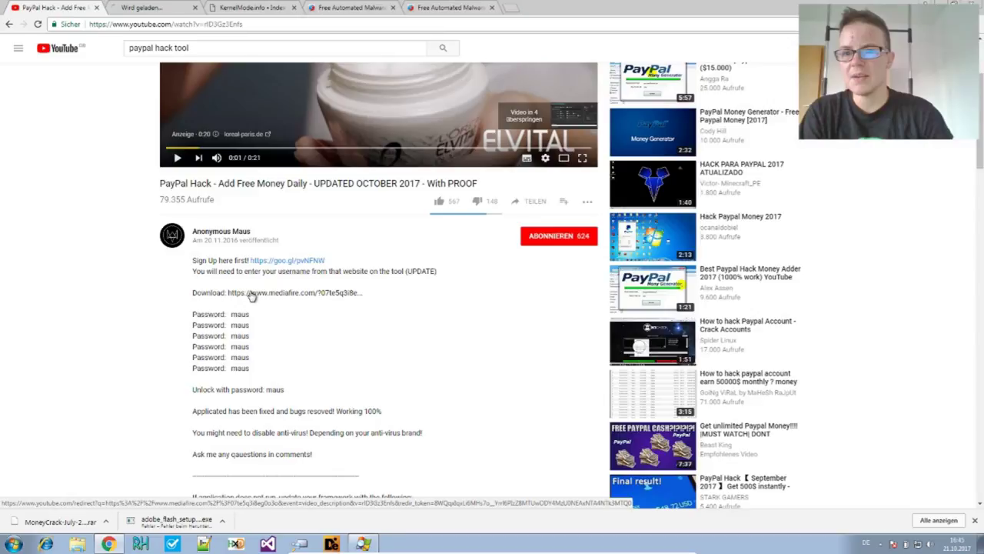
# Open the description's MediaFire link in a new tab and download MoneyCrack-July-2017.rar.
pyautogui.middleClick(252, 295)
pyautogui.click(152, 8)
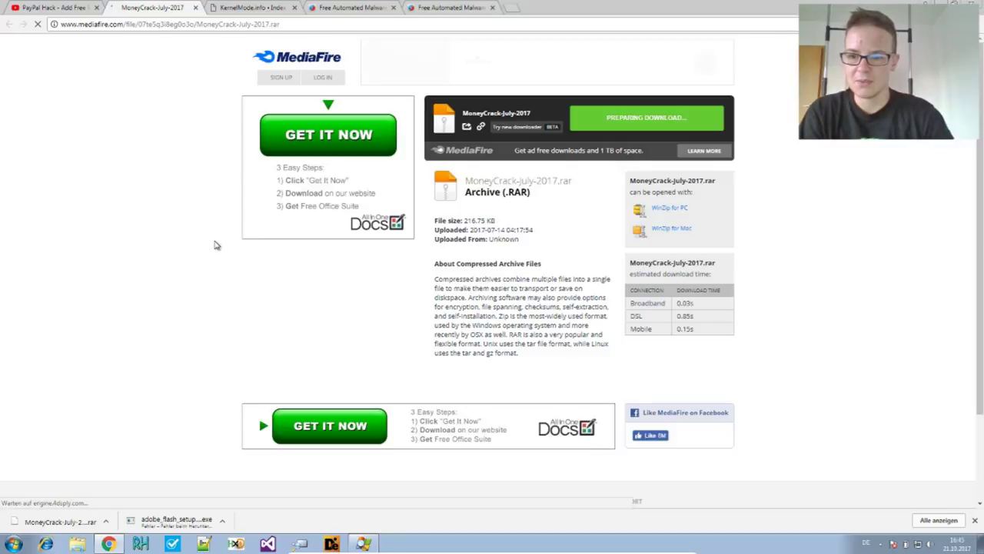
pyautogui.click(620, 116)
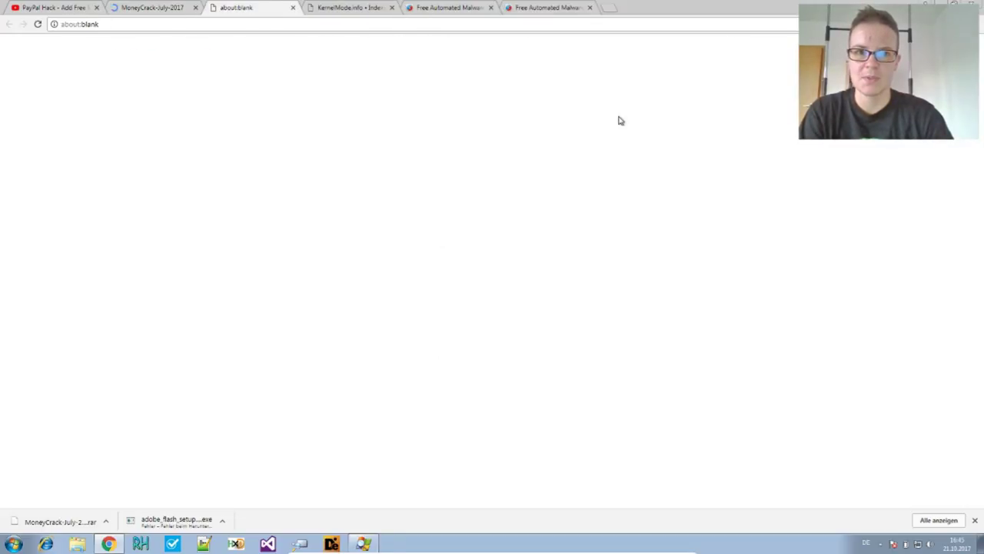
# Select the first archive password in the video description, ending back on the video page.
pyautogui.click(62, 8)
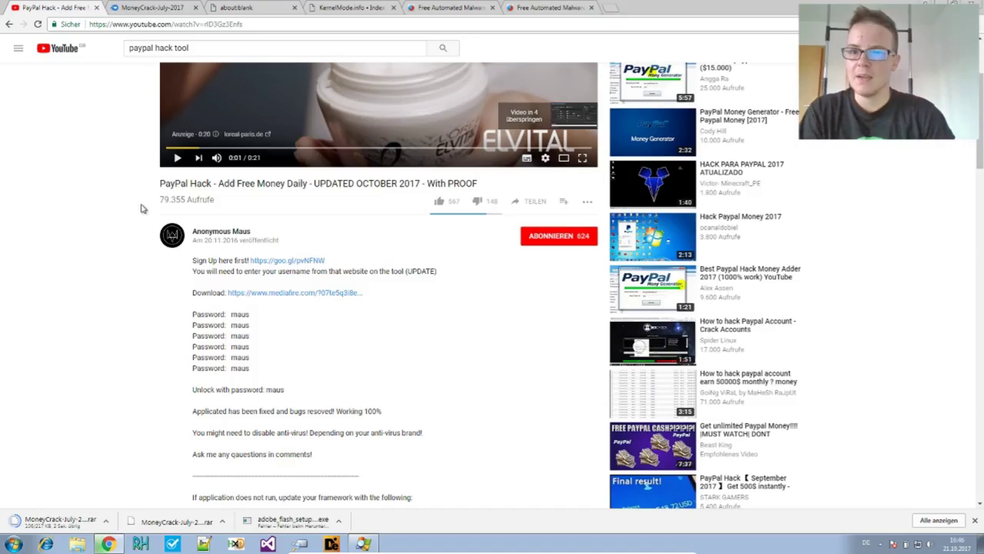
pyautogui.moveTo(249, 314); pyautogui.dragTo(234, 316)
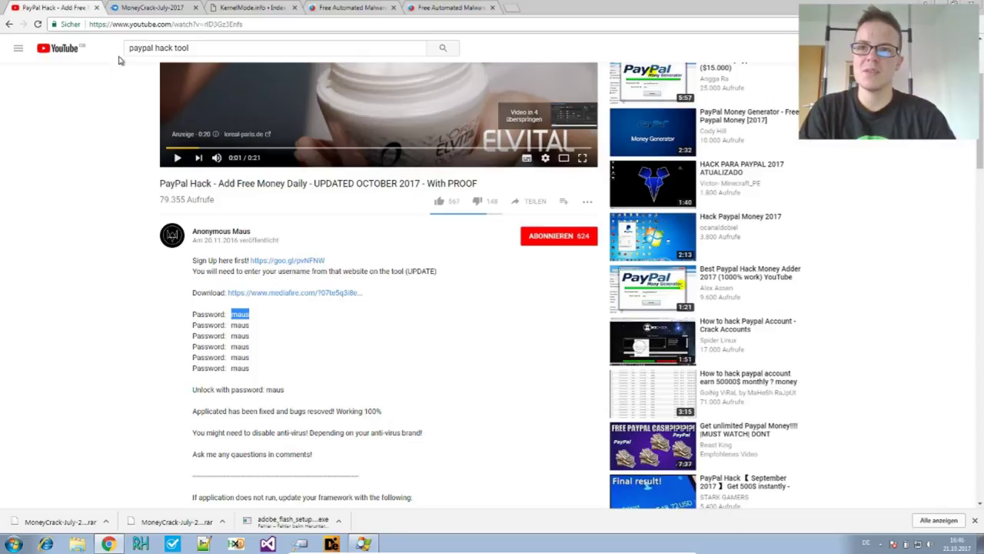
pyautogui.click(153, 9)
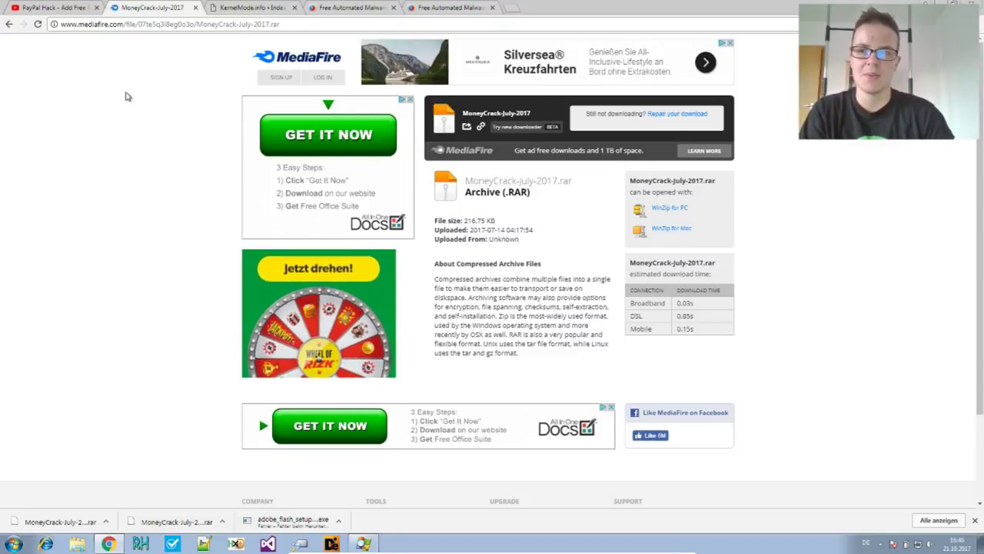
pyautogui.click(54, 8)
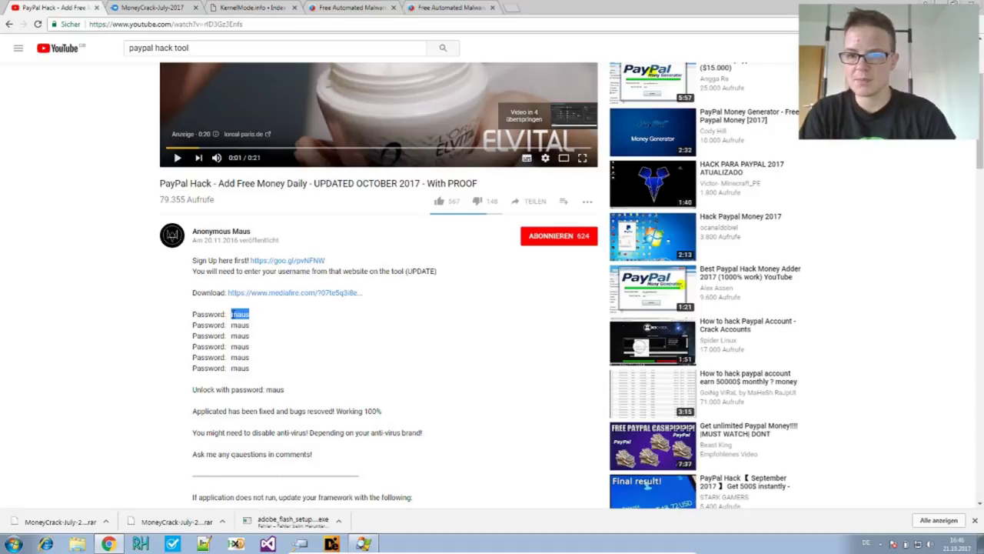
# Show the downloaded MoneyCrack-July-2017.rar in the Downloads folder and open its 7-Zip context menu.
pyautogui.click(108, 523)
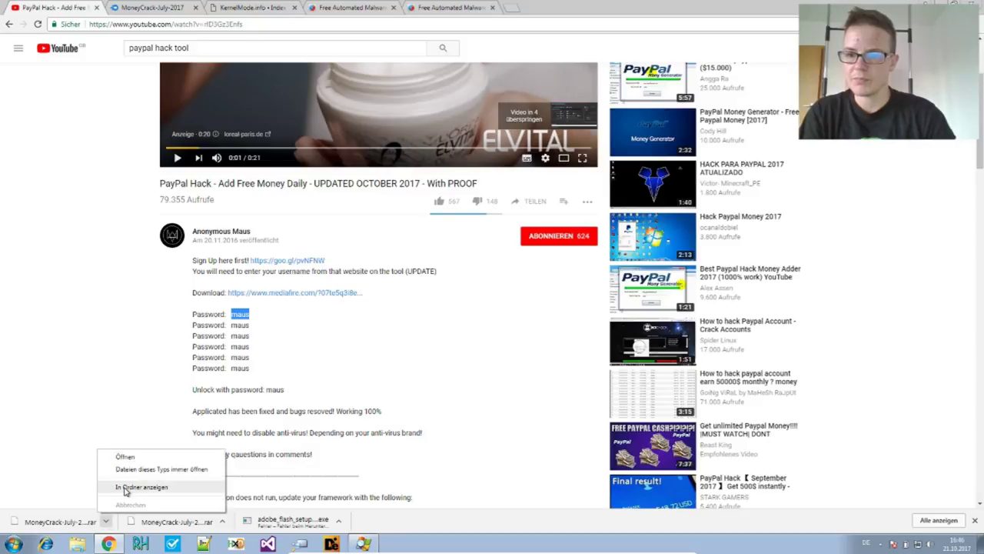
pyautogui.click(127, 486)
pyautogui.rightClick(255, 149)
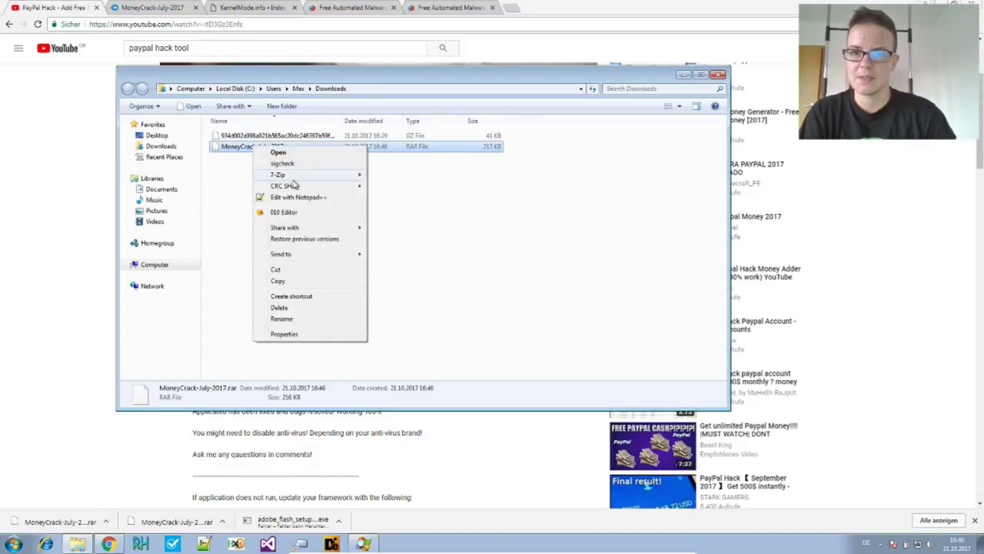
pyautogui.moveTo(304, 175)
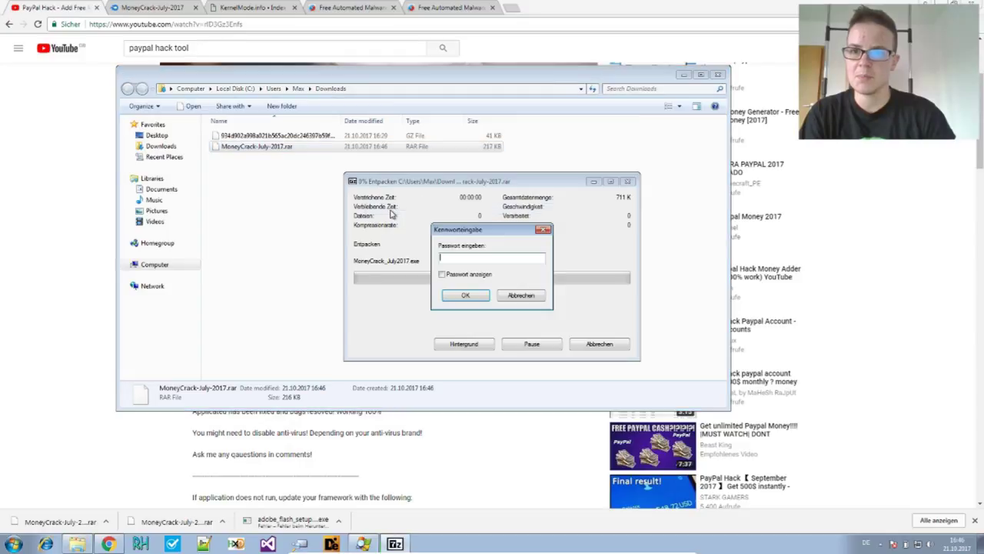
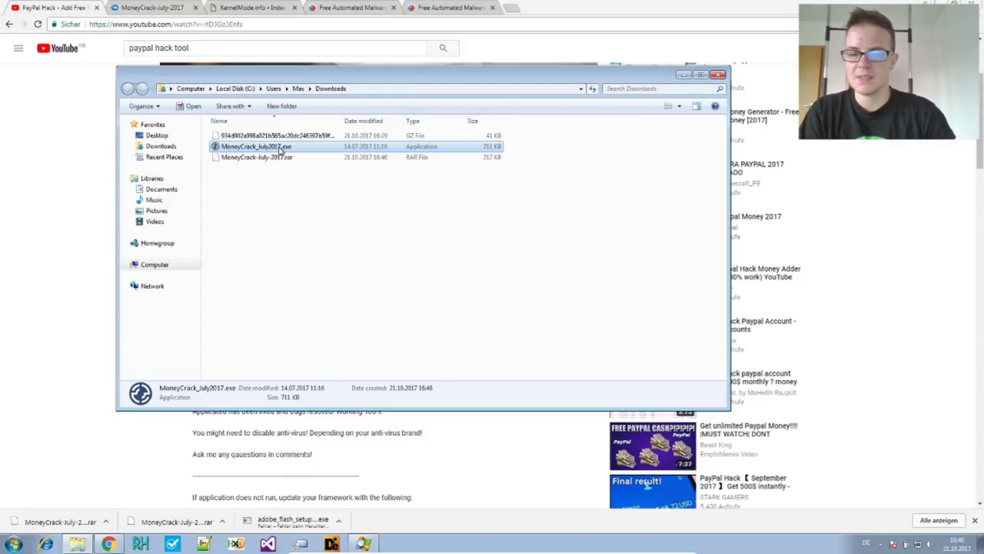
# Check the MoneyCrack_July2017.exe tooltip details, then load VirusTotal in a new browser tab.
pyautogui.moveTo(281, 152)
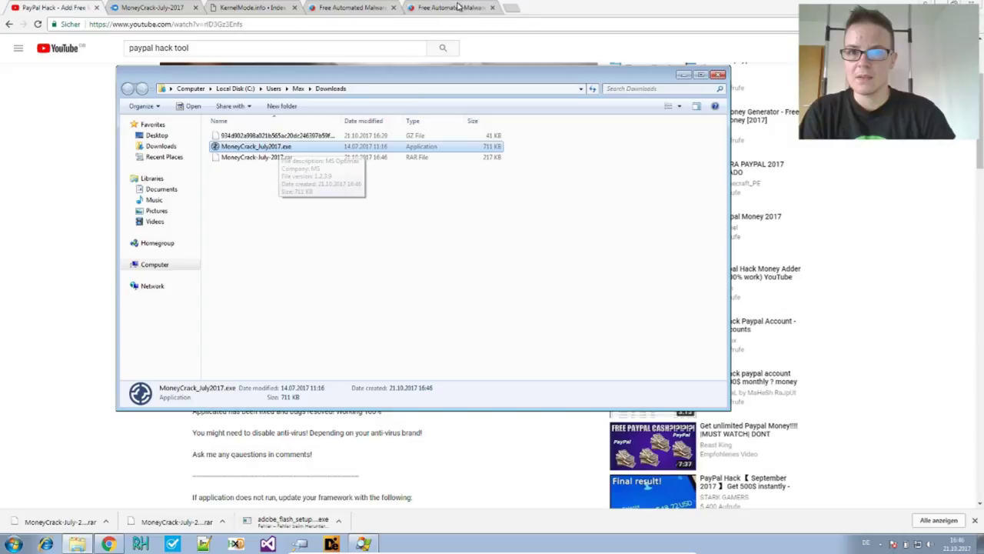
pyautogui.click(513, 8)
pyautogui.write('v')
pyautogui.press('Return')
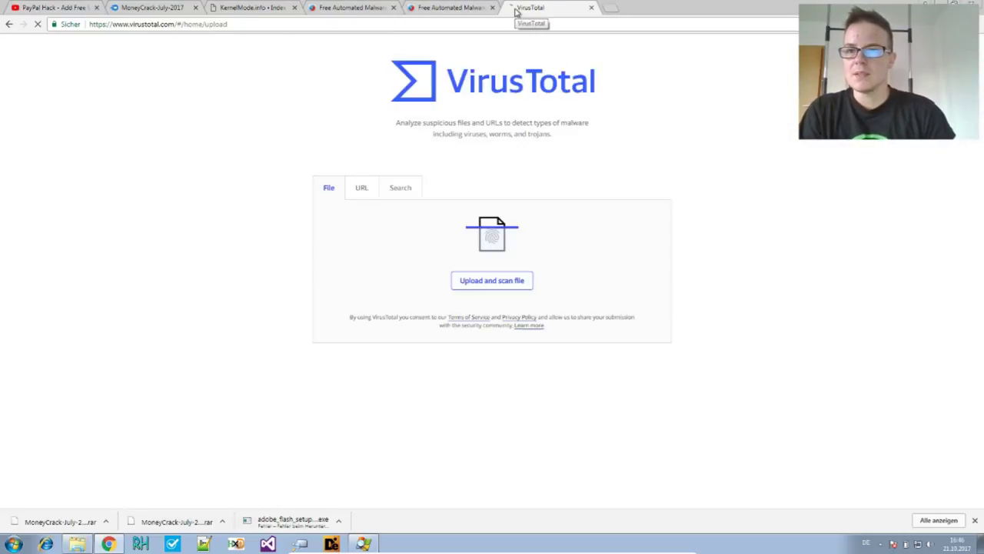
# Scan MoneyCrack_July2017.exe on VirusTotal (51/65 detections), then read the PayPal Hack video's description.
pyautogui.click(503, 284)
pyautogui.click(163, 83)
pyautogui.click(401, 228)
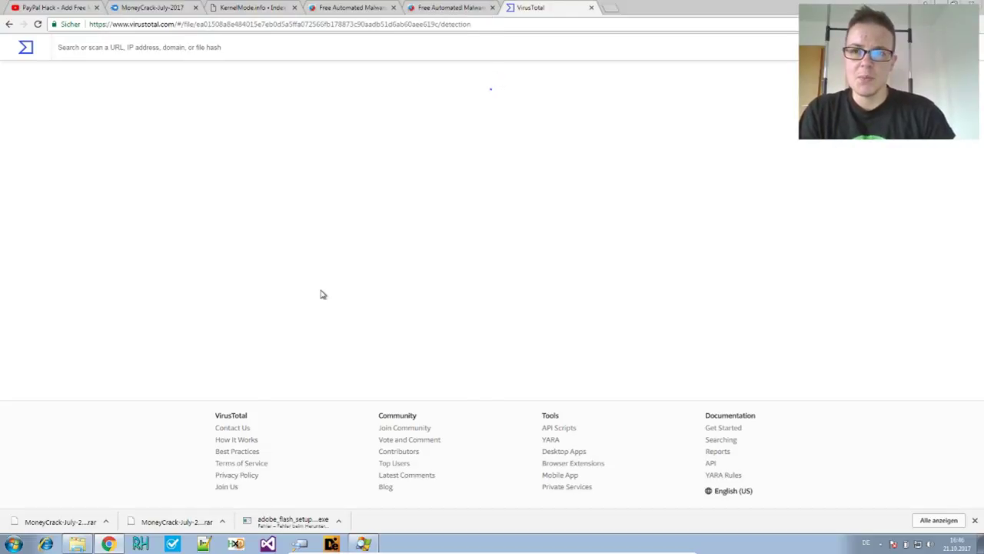
pyautogui.scroll(-1, 259, 274)
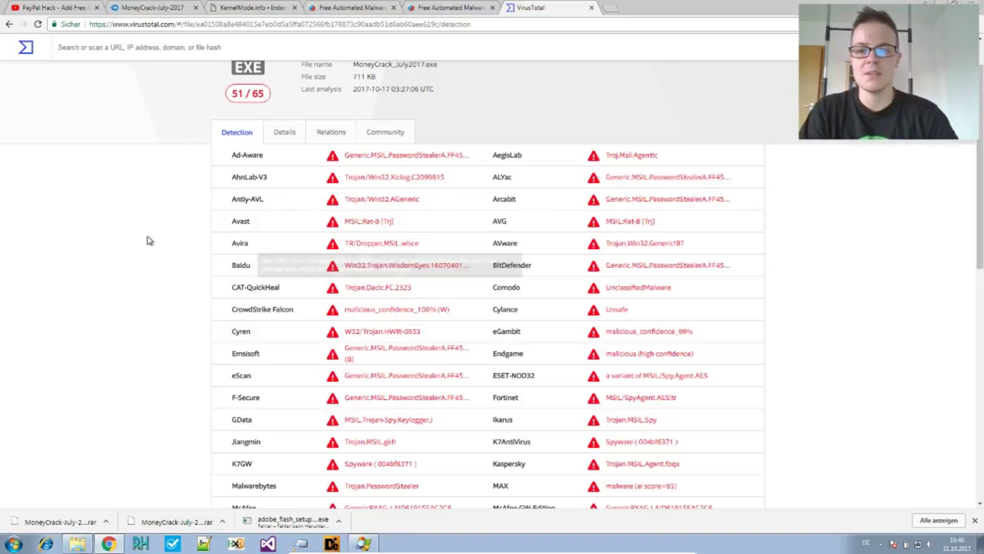
pyautogui.click(68, 9)
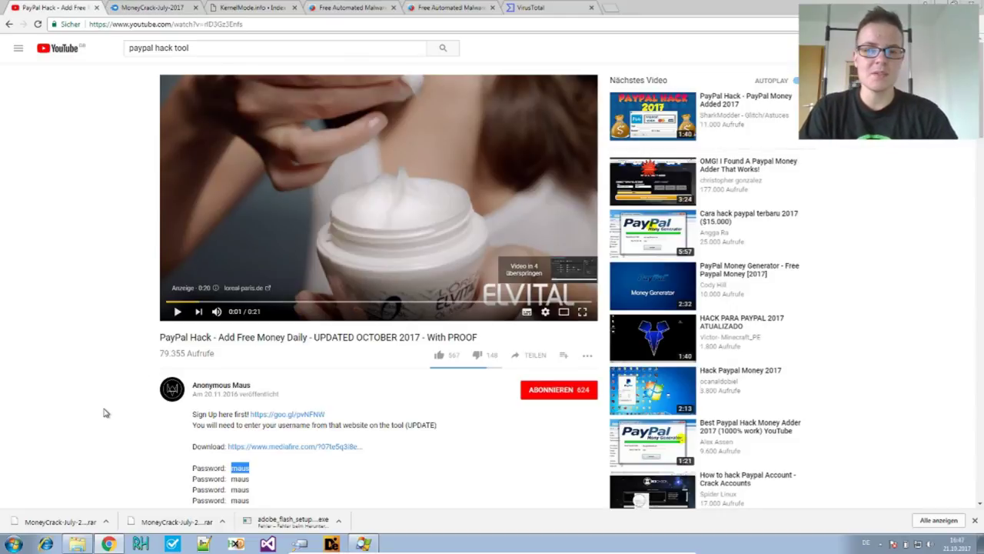
pyautogui.scroll(-1, 106, 413)
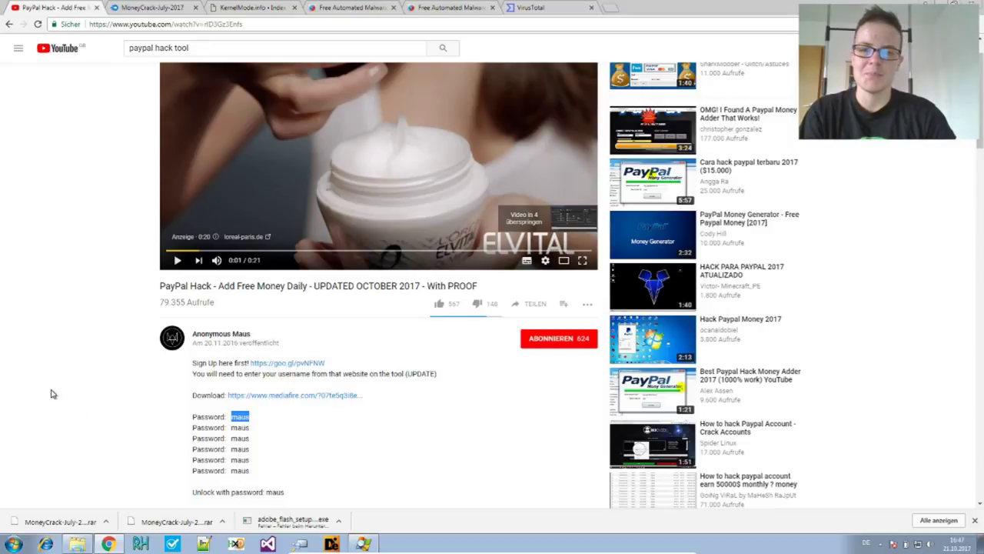
# Return to the VirusTotal report and highlight PasswordStealerA in Ad-Aware's result.
pyautogui.click(521, 9)
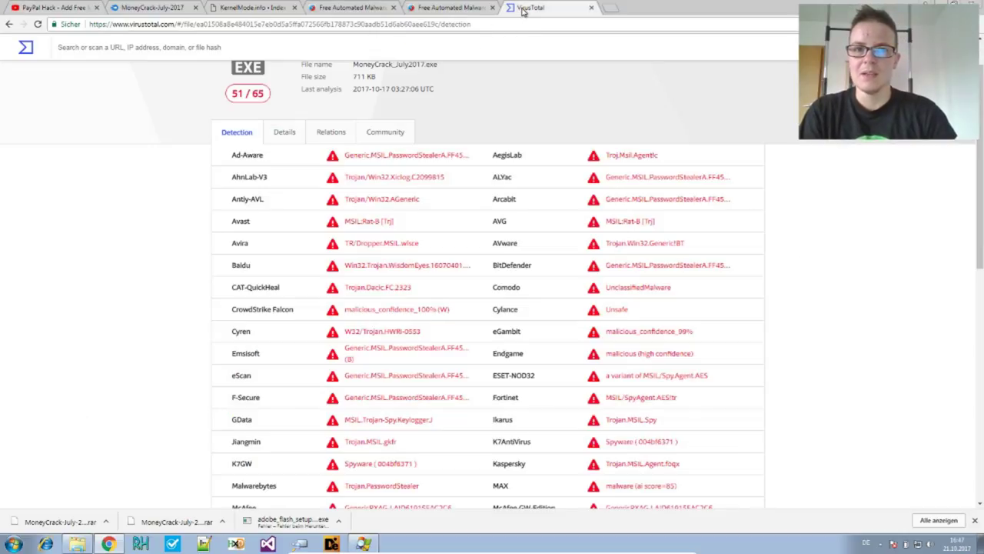
pyautogui.moveTo(391, 155); pyautogui.dragTo(443, 154)
pyautogui.scroll(-1, 617, 283)
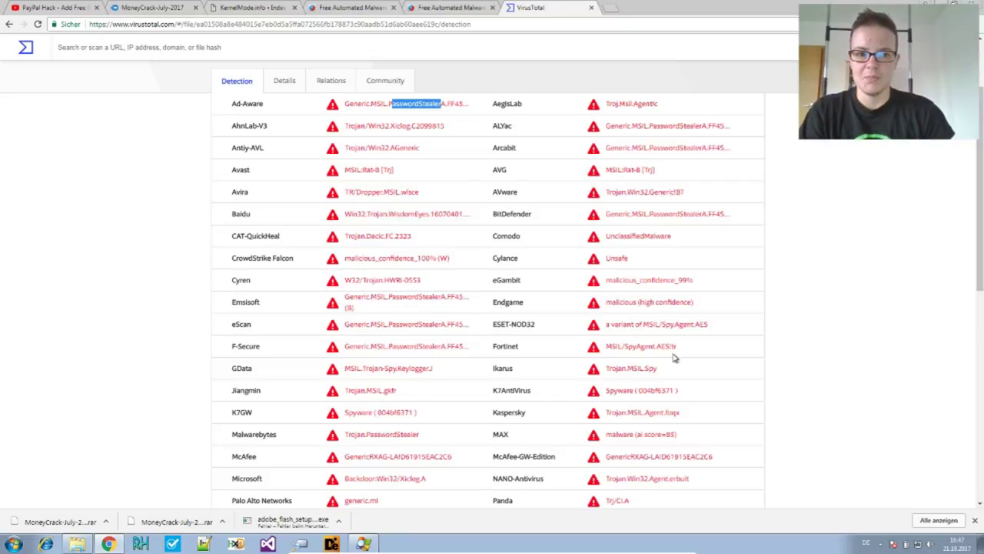
pyautogui.scroll(-2, 674, 353)
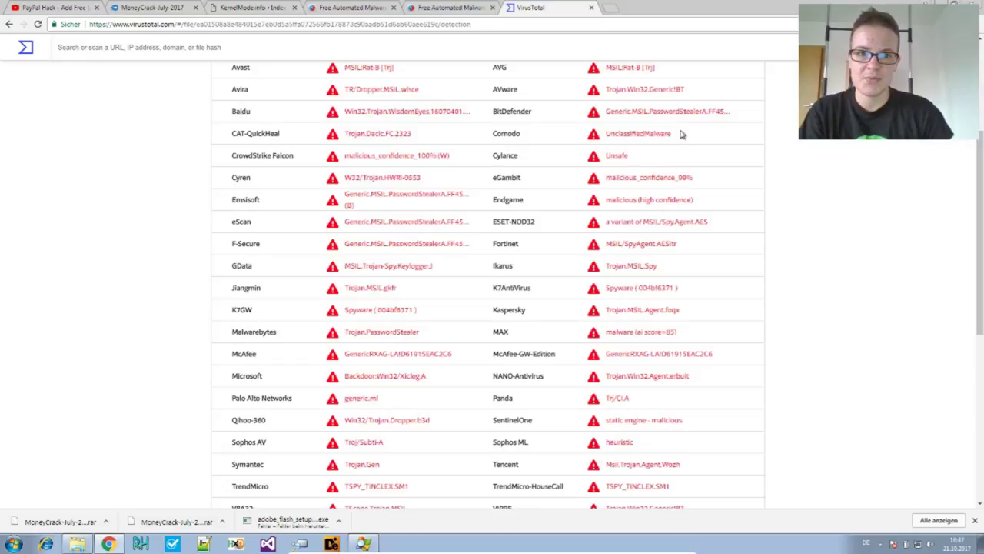
# Highlight PasswordStealer, Keylogger.J, SpyAgent and Dropper in the BitDefender, GData and ESET-NOD32 detections.
pyautogui.moveTo(702, 111); pyautogui.dragTo(650, 113)
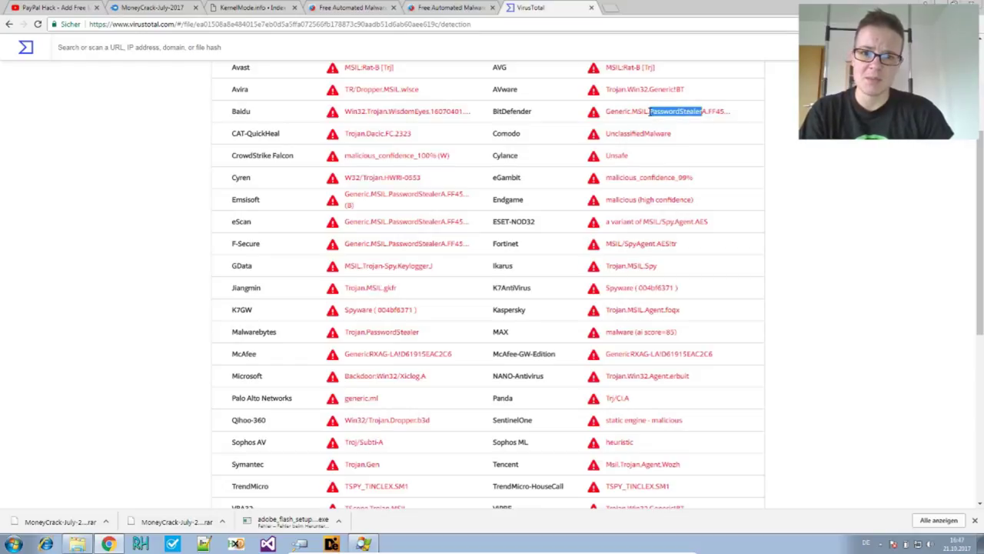
pyautogui.moveTo(432, 266); pyautogui.dragTo(392, 269)
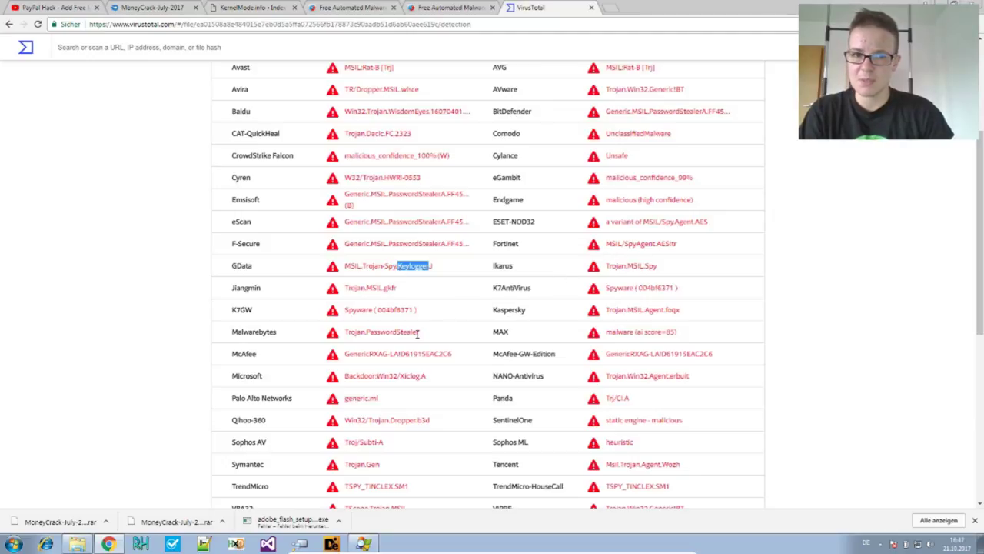
pyautogui.moveTo(696, 222); pyautogui.dragTo(661, 233)
pyautogui.scroll(-2, 534, 355)
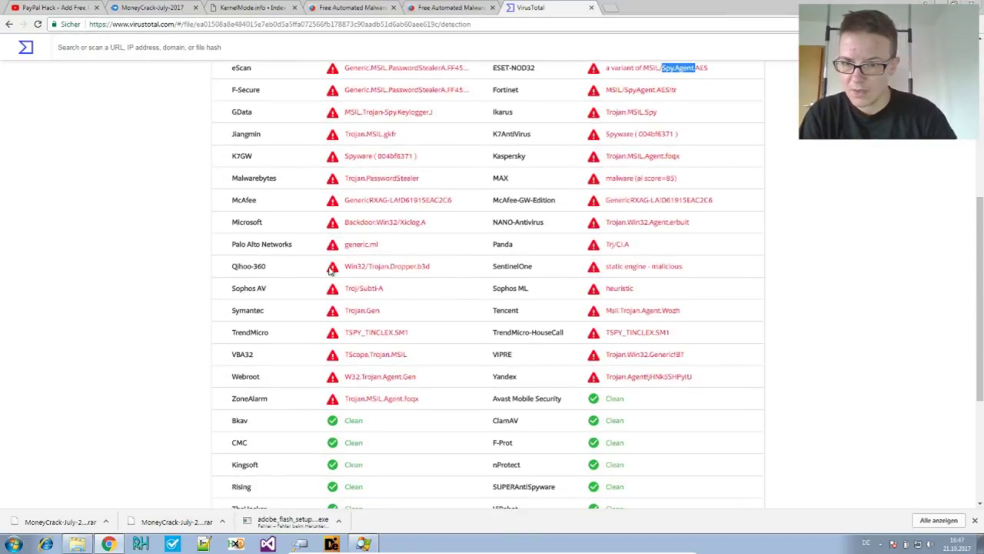
pyautogui.moveTo(393, 267); pyautogui.dragTo(418, 267)
pyautogui.scroll(1, 432, 378)
pyautogui.scroll(3, 432, 378)
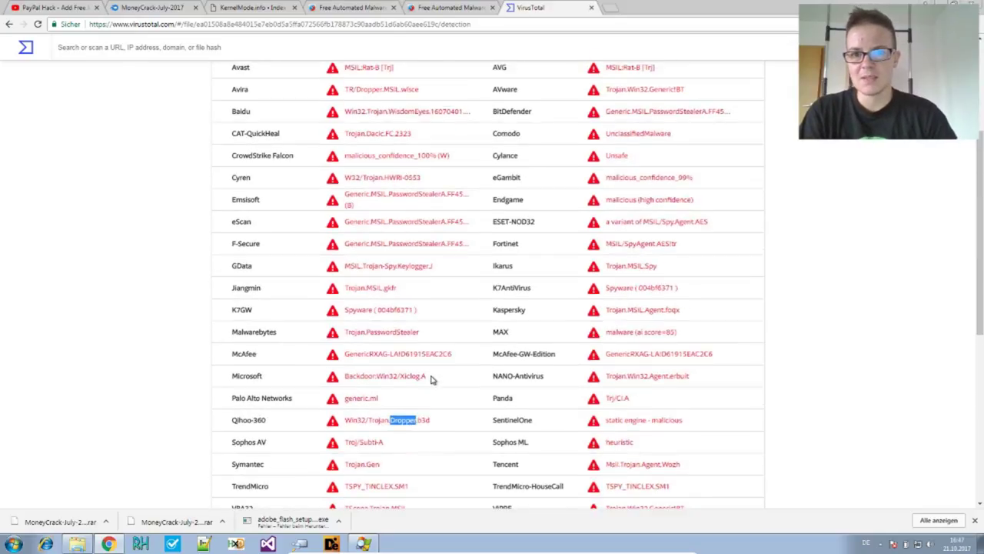
pyautogui.scroll(2, 432, 378)
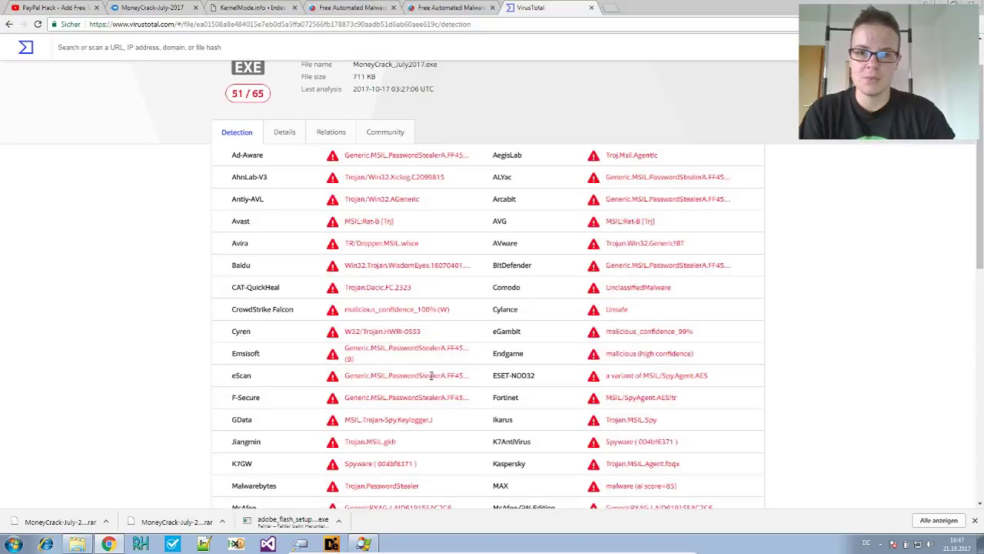
pyautogui.scroll(-2, 432, 376)
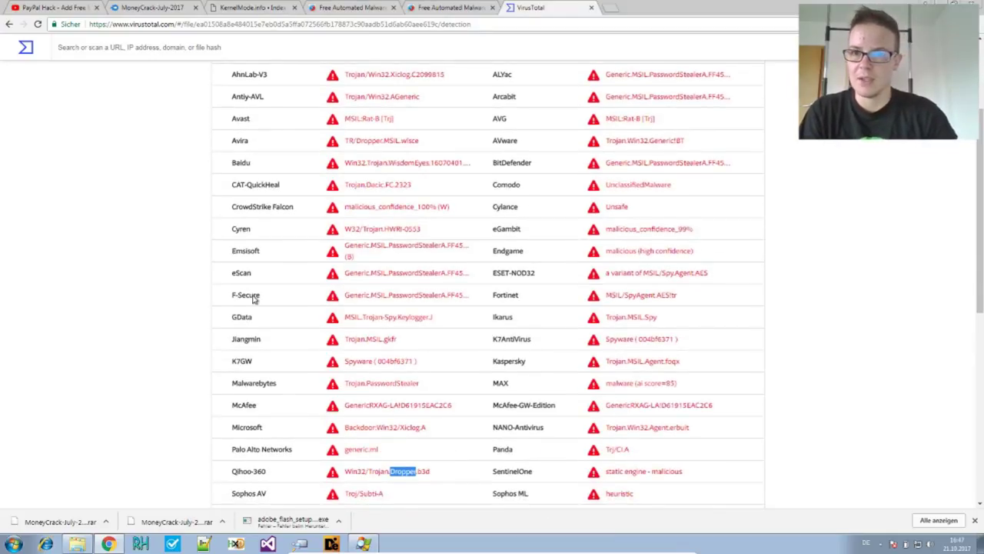
# Close the VirusTotal and MoneyCrack download tabs and switch to the Hybrid Analysis page.
pyautogui.click(592, 7)
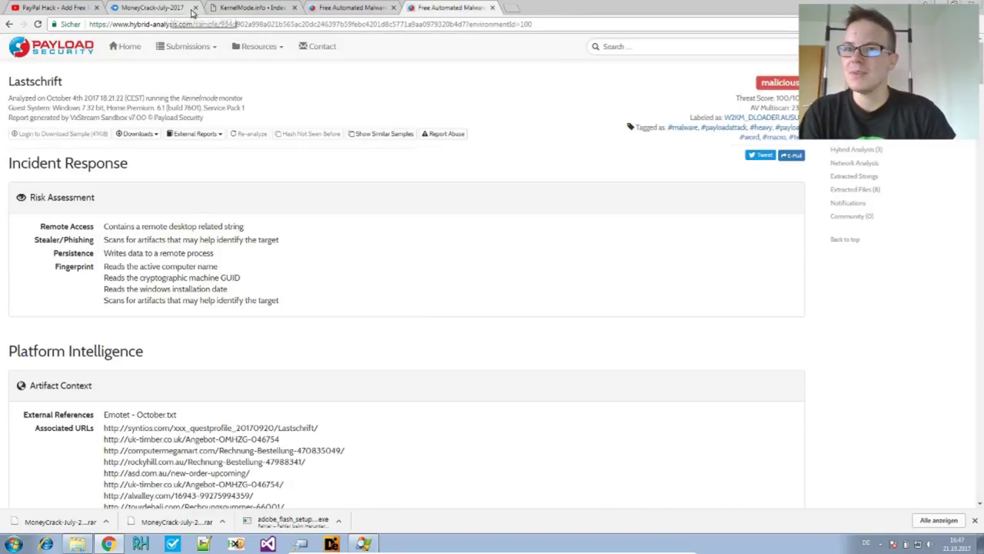
pyautogui.middleClick(167, 9)
pyautogui.click(166, 7)
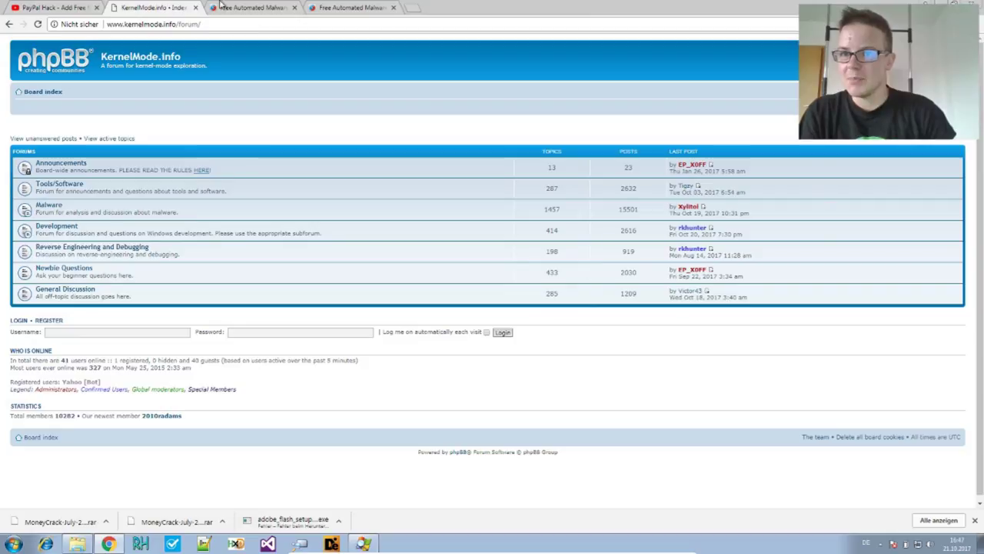
pyautogui.click(248, 8)
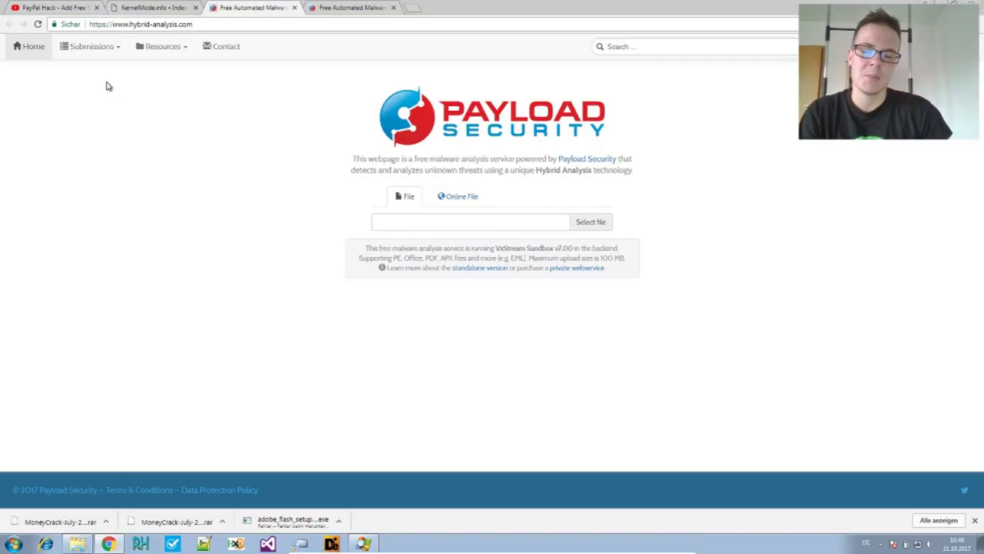
# Show Hybrid Analysis's latest file submissions and scroll through their threat levels and scores.
pyautogui.click(90, 48)
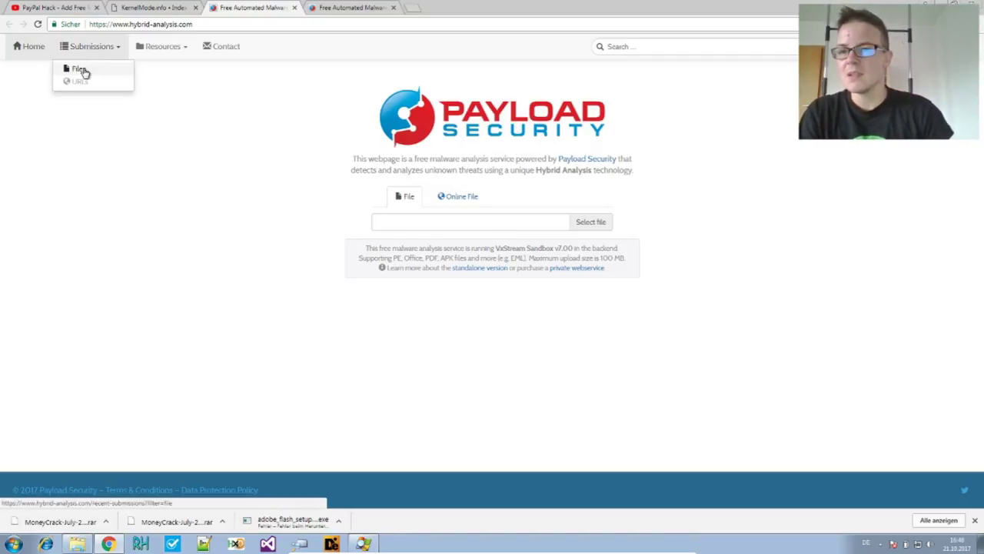
pyautogui.click(80, 70)
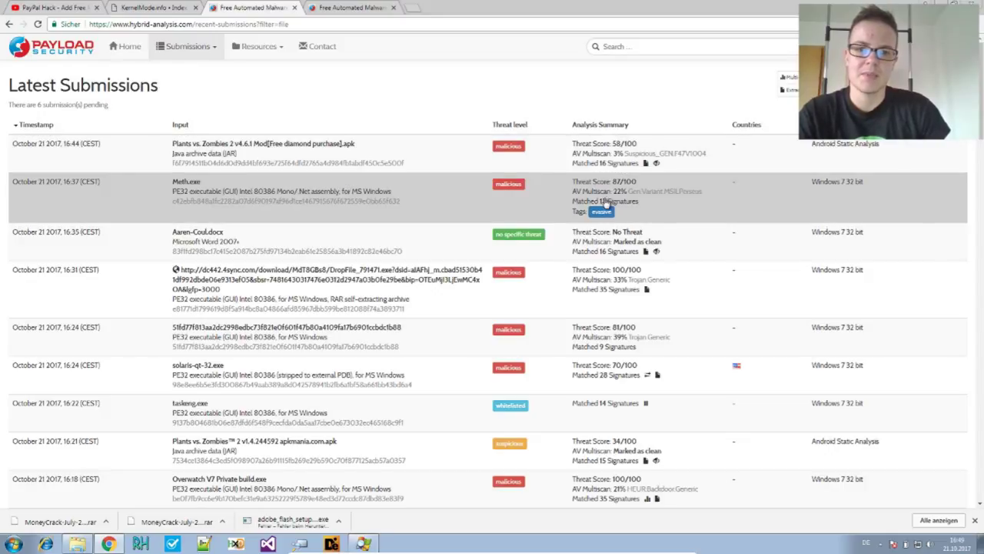
pyautogui.scroll(-5, 608, 197)
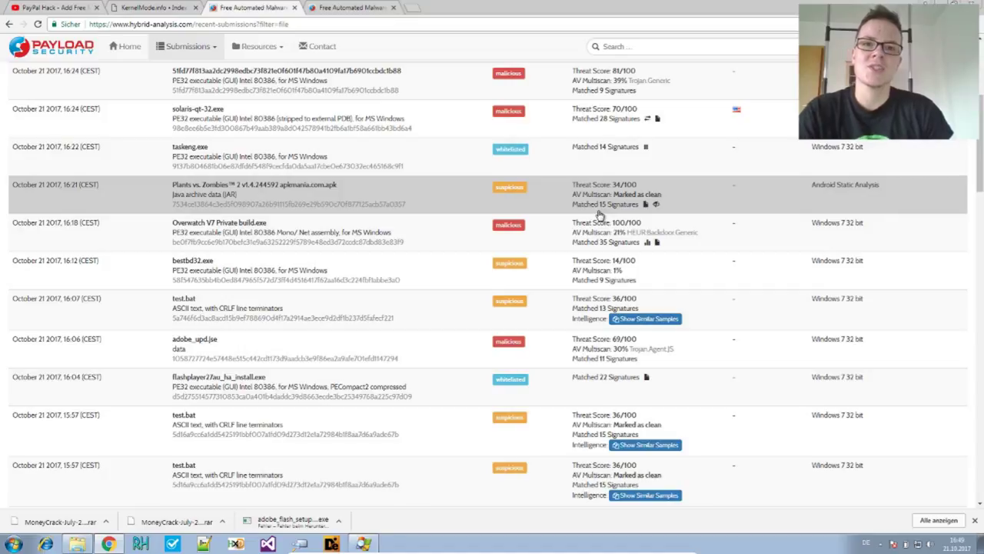
pyautogui.scroll(-12, 610, 228)
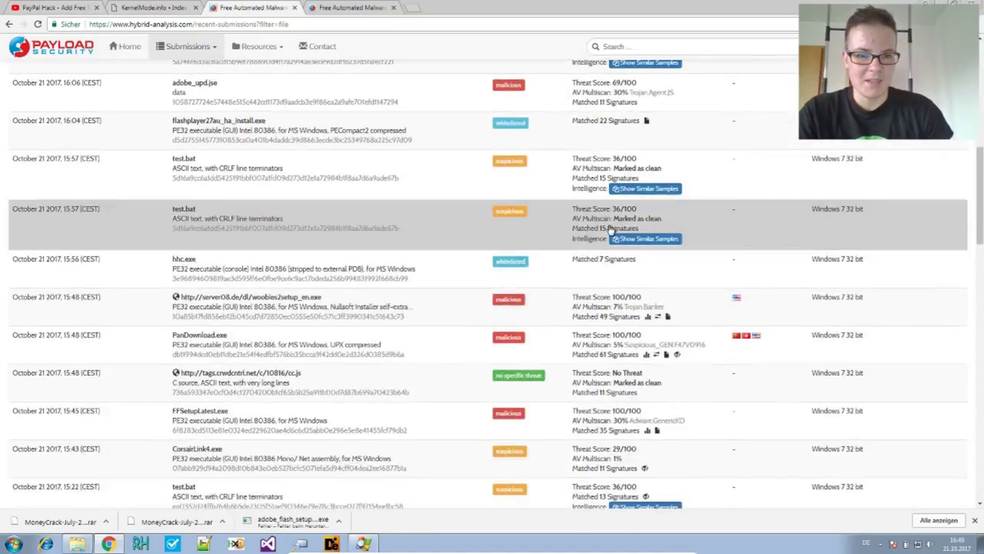
pyautogui.scroll(15, 610, 229)
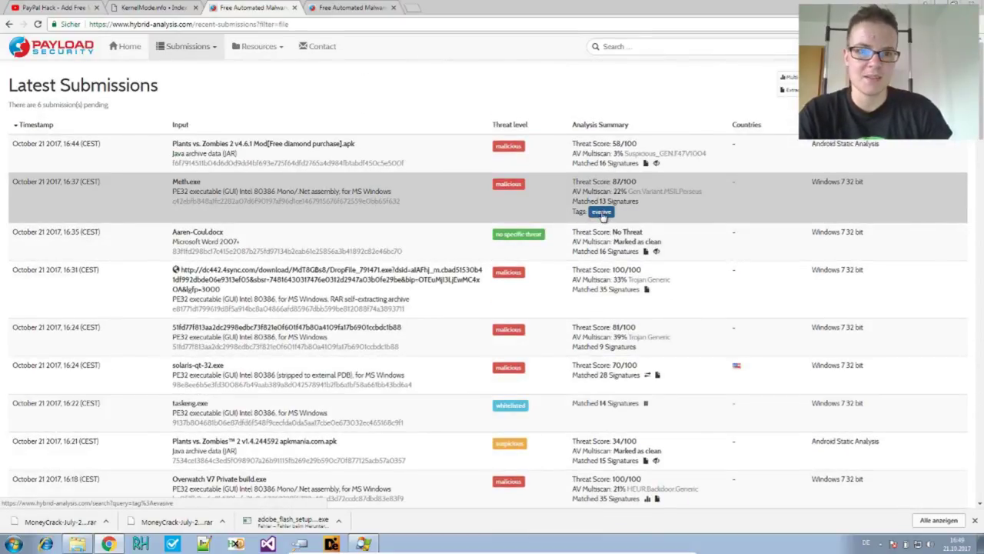
pyautogui.scroll(-10, 604, 216)
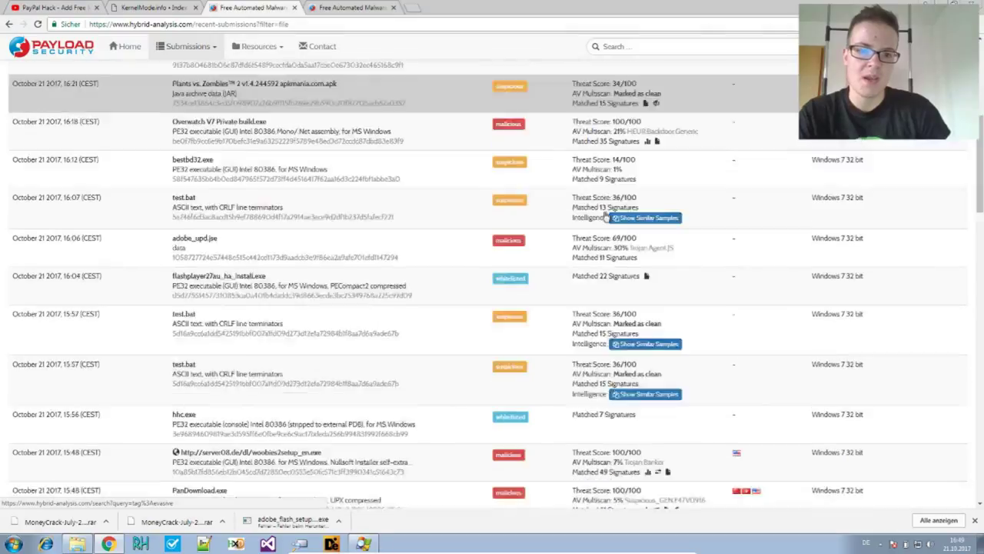
pyautogui.scroll(-10, 605, 216)
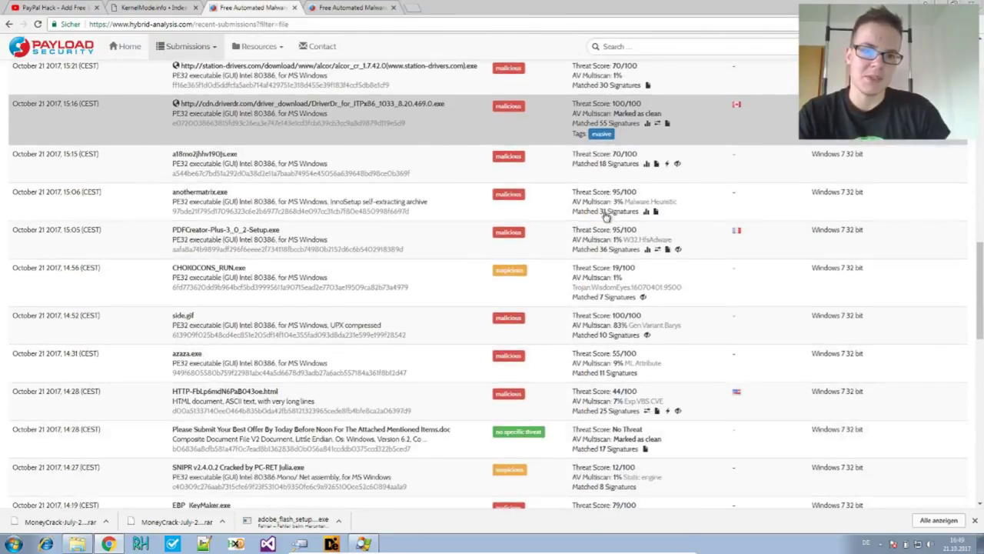
pyautogui.scroll(-8, 605, 216)
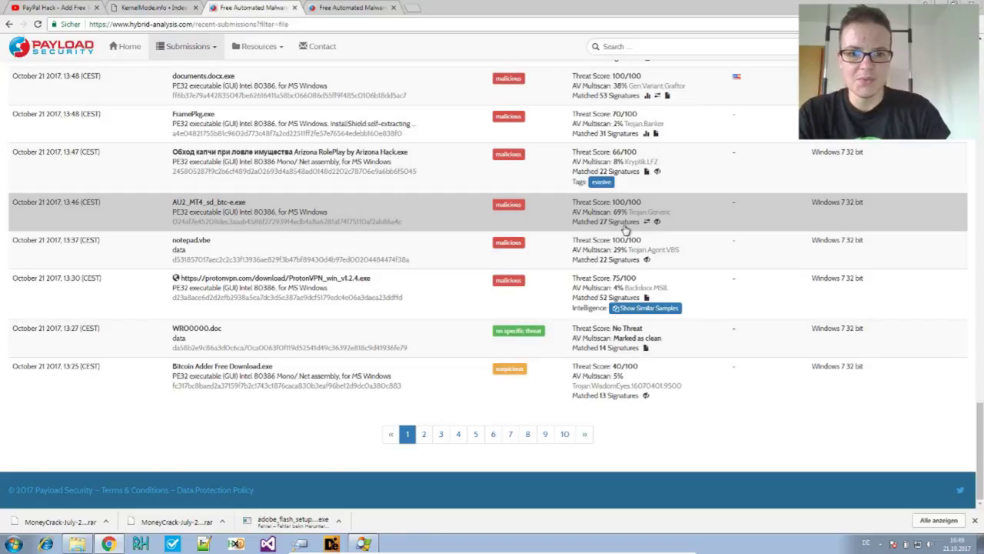
# In the Lastschrift report, select the base64 argument after -e passed to powershell.exe.
pyautogui.click(358, 7)
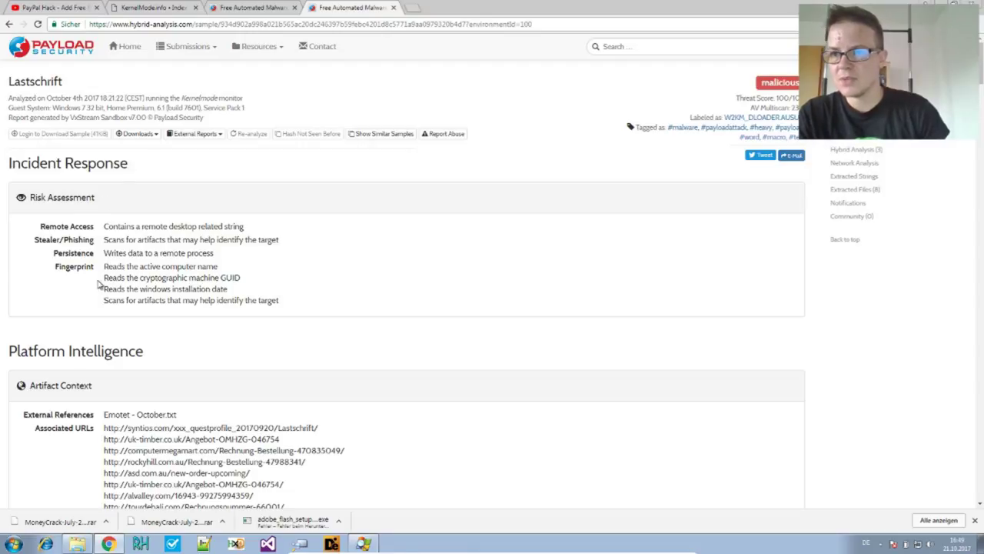
pyautogui.scroll(-2, 99, 285)
pyautogui.scroll(2, 99, 285)
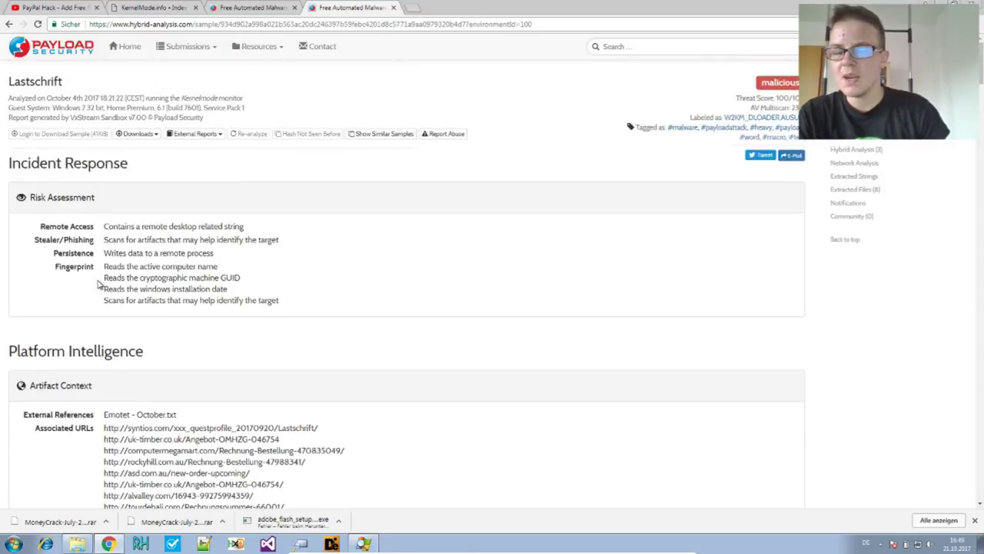
pyautogui.scroll(-20, 99, 284)
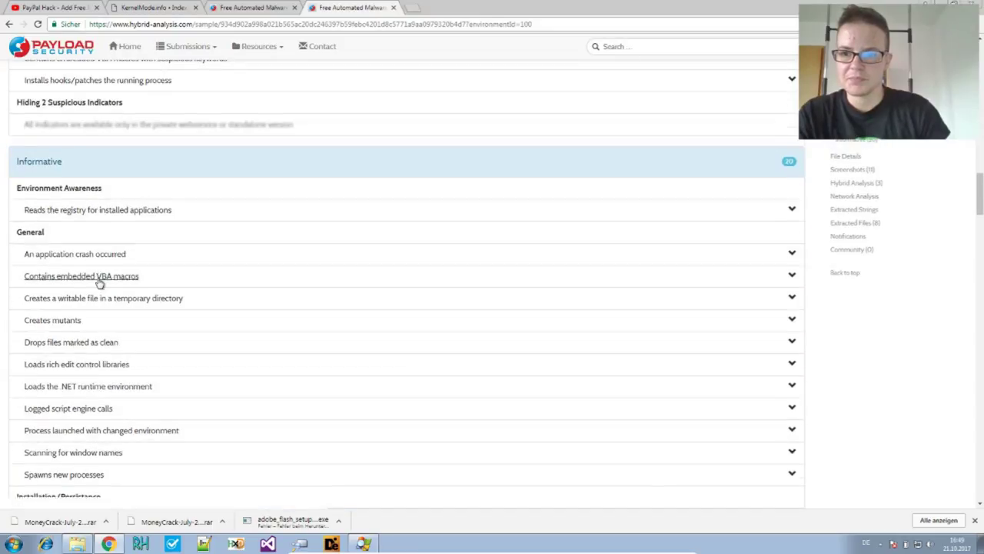
pyautogui.scroll(-5, 100, 283)
pyautogui.scroll(3, 99, 283)
pyautogui.scroll(-3, 101, 286)
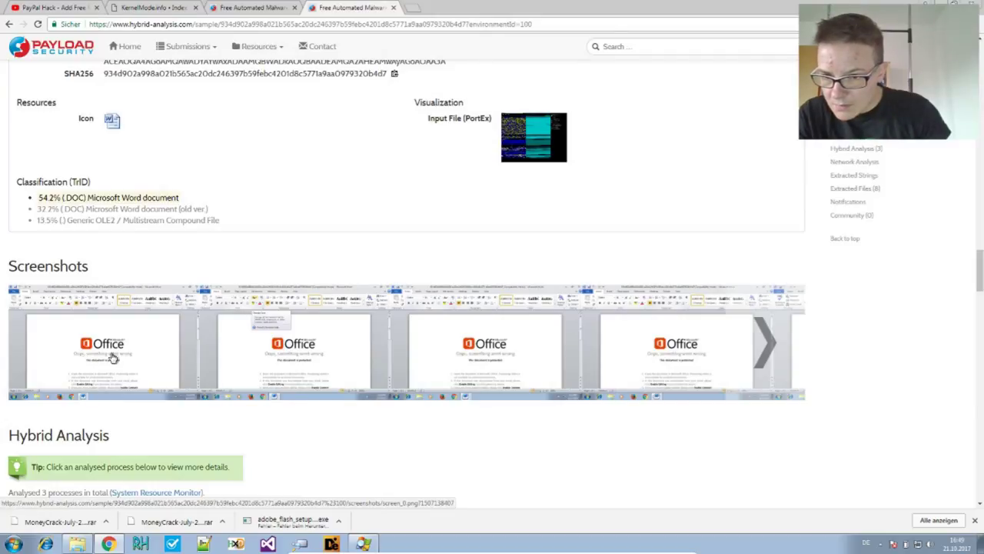
pyautogui.scroll(-1, 142, 353)
pyautogui.scroll(-3, 141, 353)
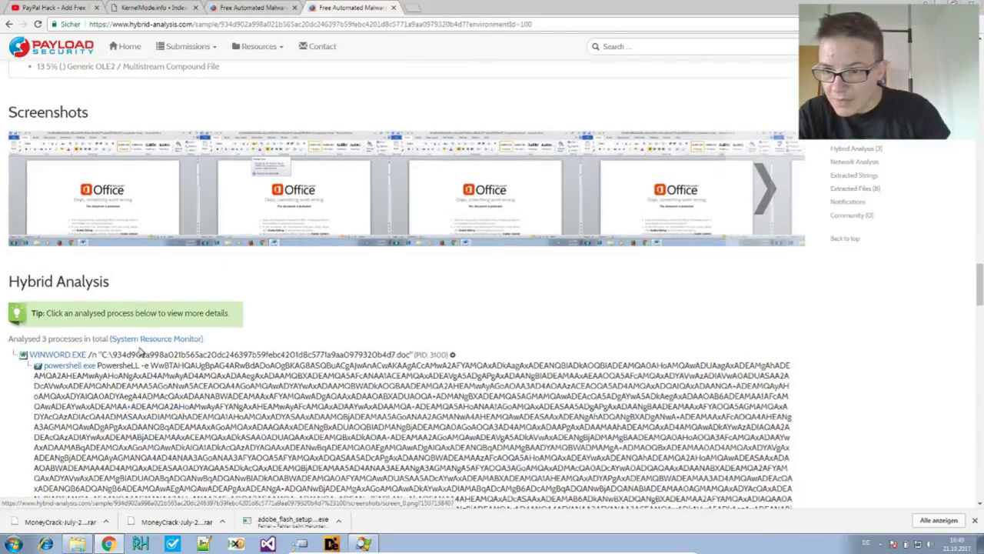
pyautogui.scroll(4, 139, 347)
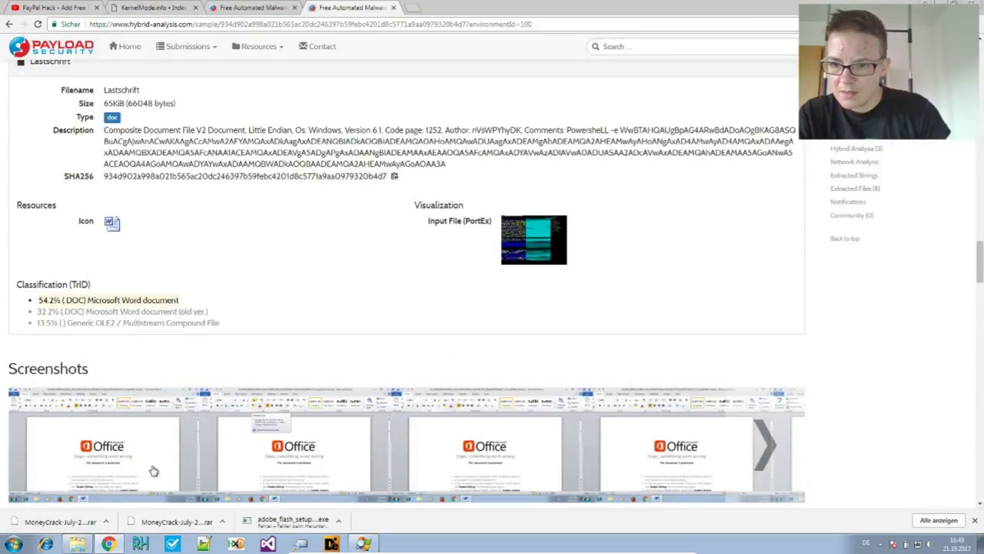
pyautogui.scroll(-3, 154, 471)
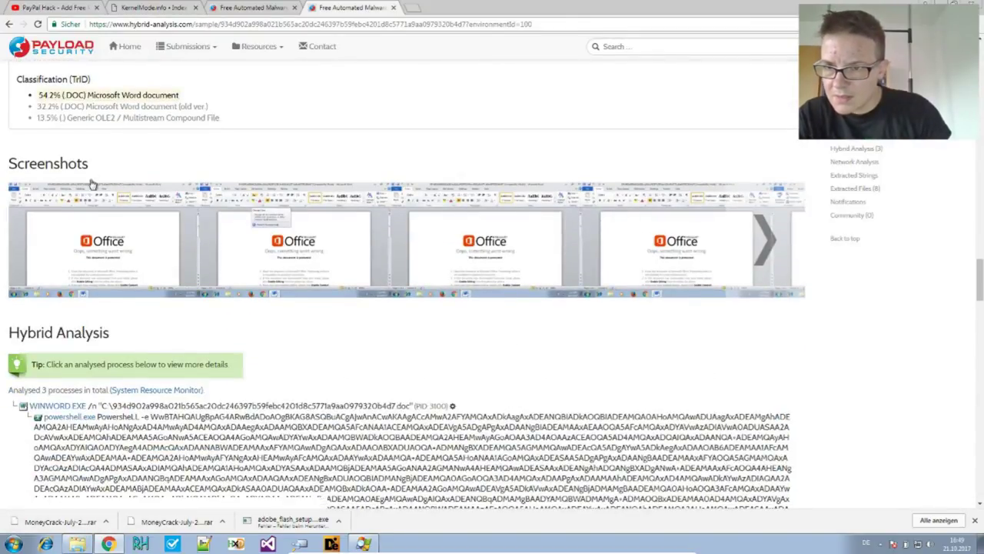
pyautogui.scroll(1, 215, 349)
pyautogui.scroll(7, 215, 349)
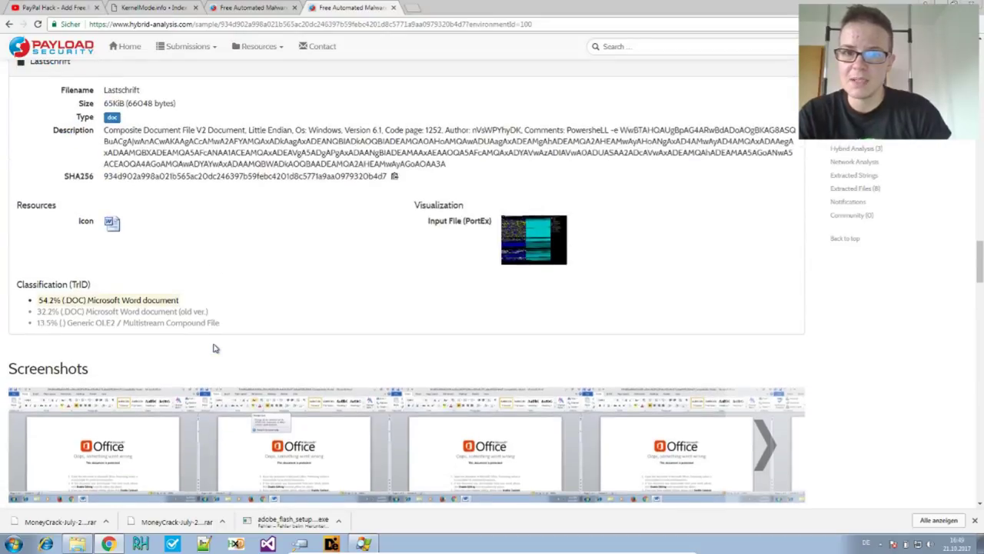
pyautogui.scroll(-8, 215, 348)
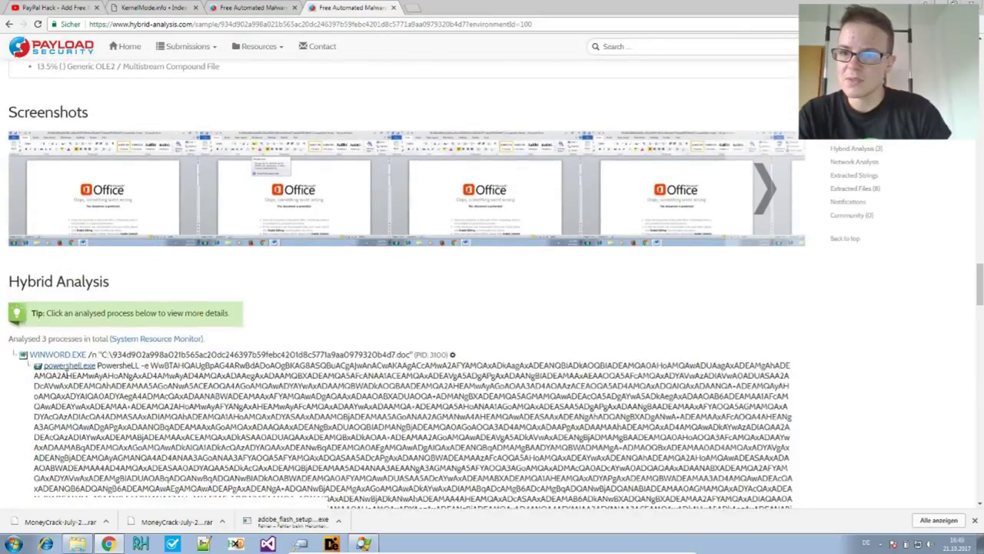
pyautogui.scroll(-2, 191, 395)
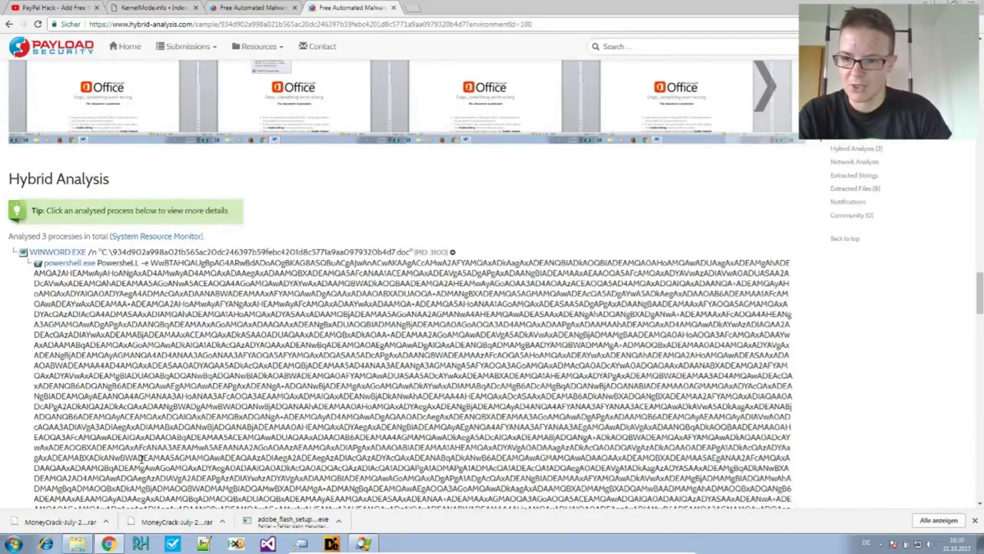
pyautogui.scroll(-3, 141, 459)
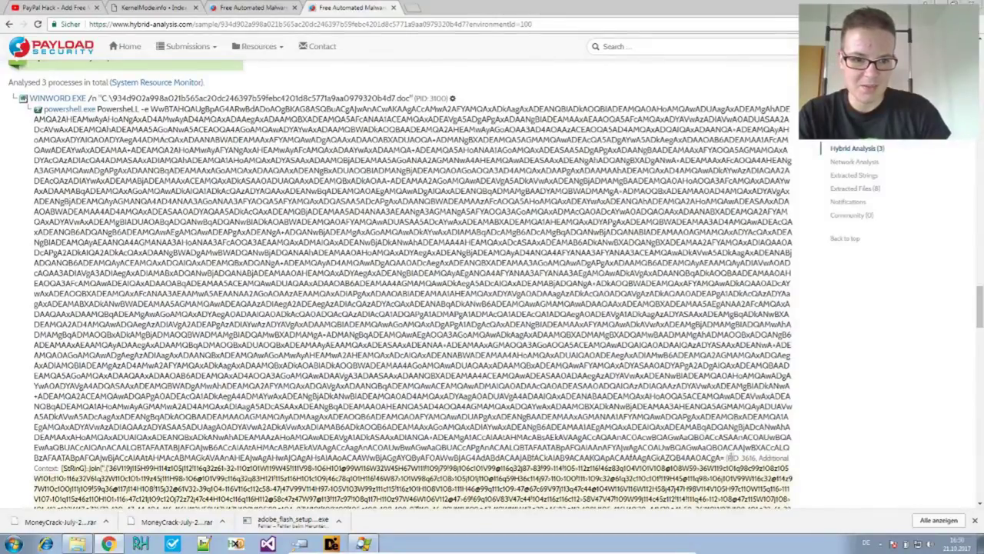
pyautogui.moveTo(723, 458); pyautogui.dragTo(151, 109)
# Glance back at the recent submissions list, then return to the Lastschrift report.
pyautogui.scroll(7, 154, 154)
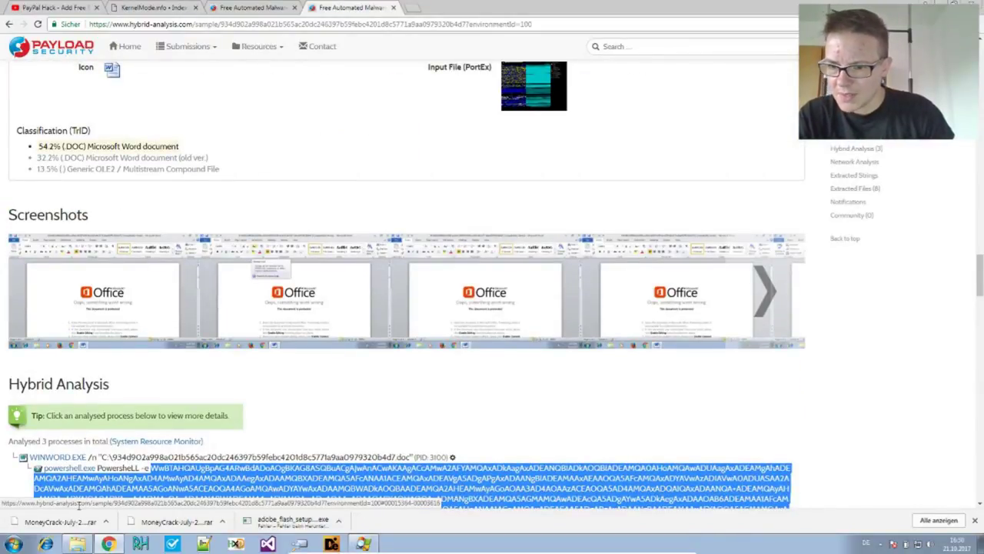
pyautogui.scroll(20, 200, 398)
pyautogui.scroll(15, 200, 397)
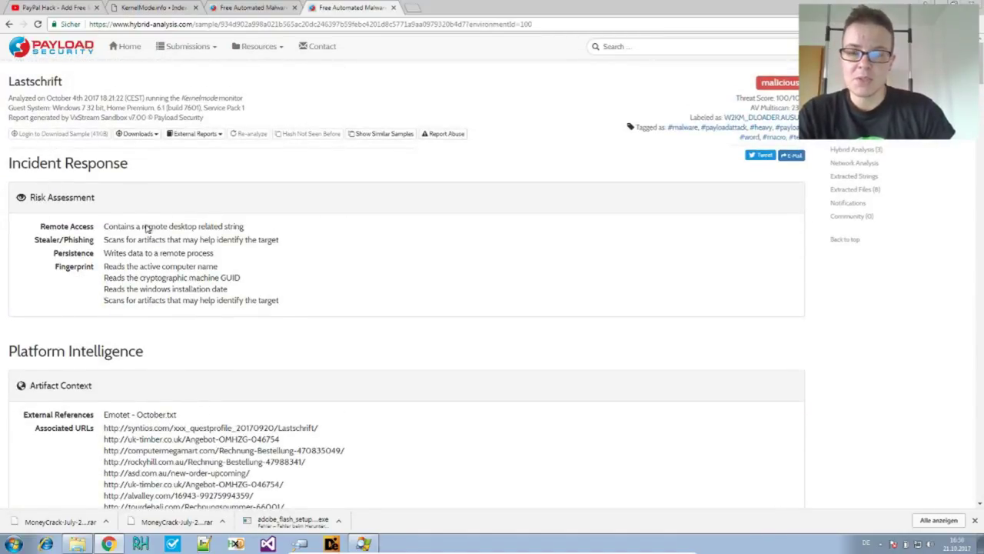
pyautogui.click(248, 11)
pyautogui.scroll(2, 508, 190)
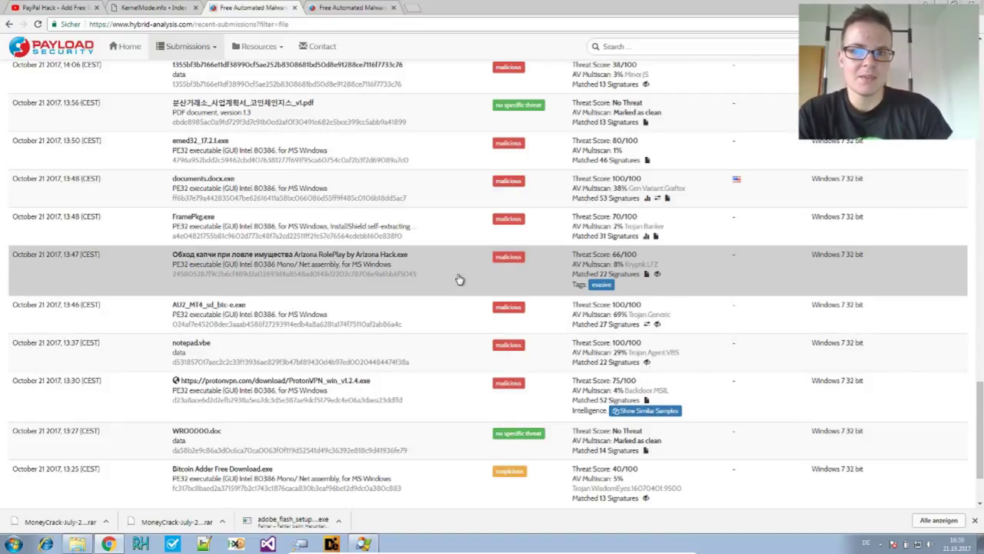
pyautogui.scroll(-3, 459, 279)
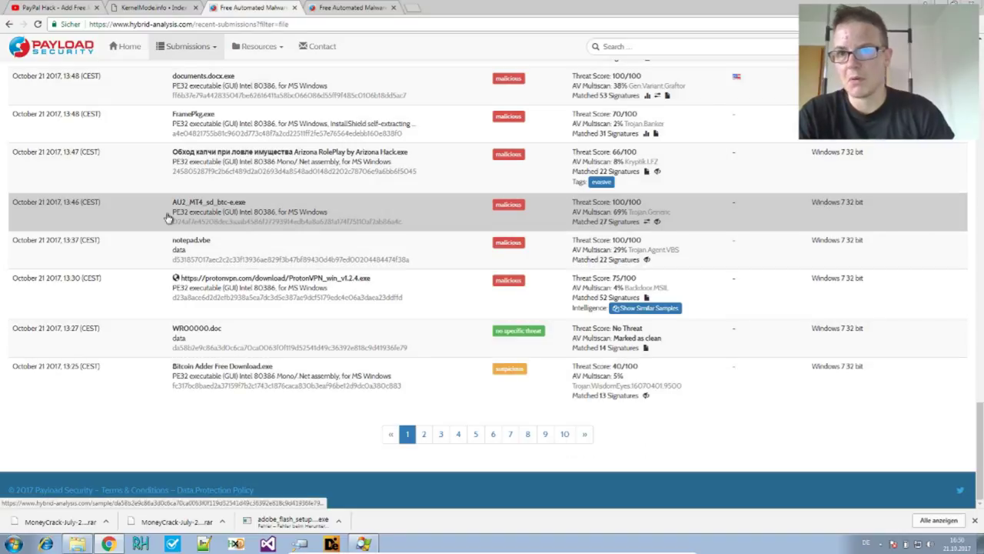
pyautogui.click(348, 7)
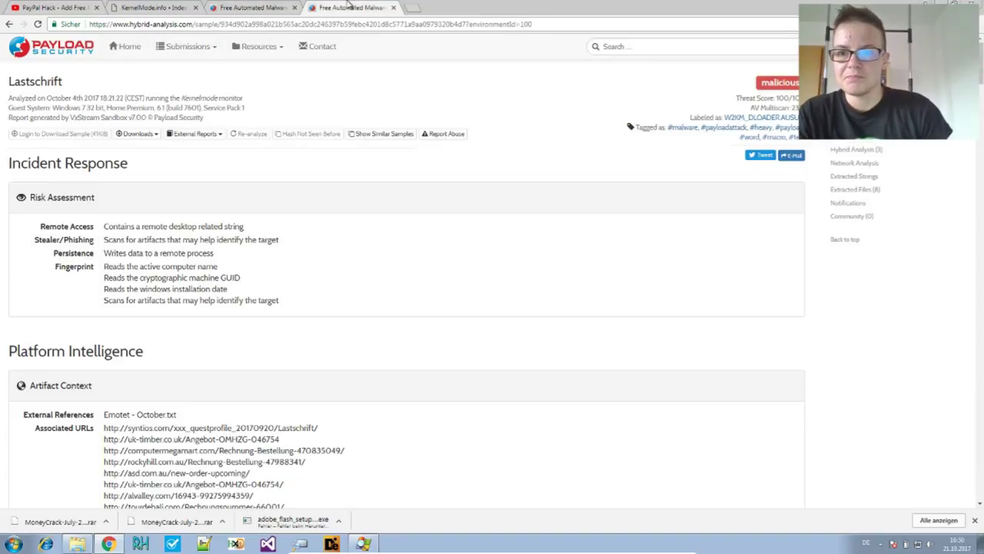
# Extract the .bin.gz archive in Downloads with 7-Zip's Hier entpacken.
pyautogui.click(76, 543)
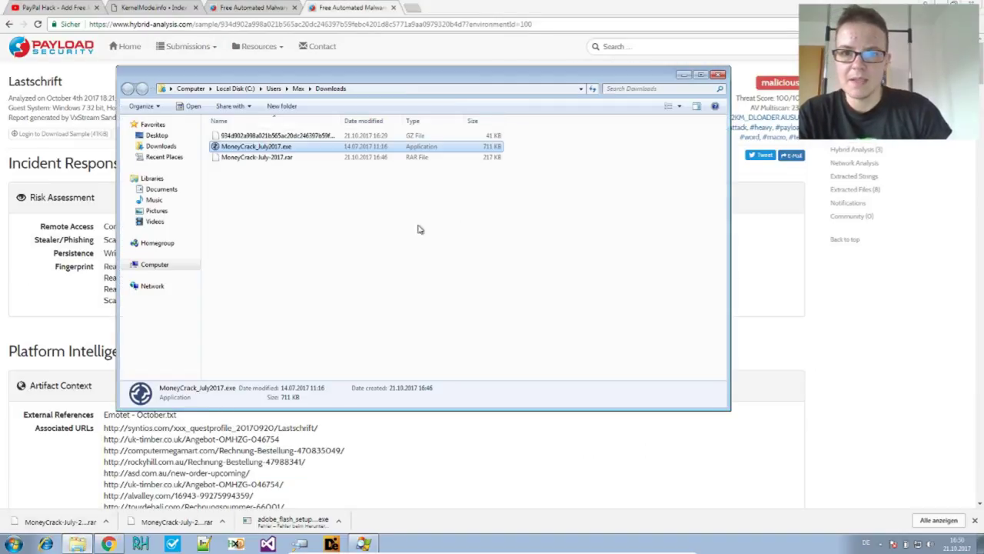
pyautogui.moveTo(341, 120); pyautogui.dragTo(522, 106)
pyautogui.click(434, 136)
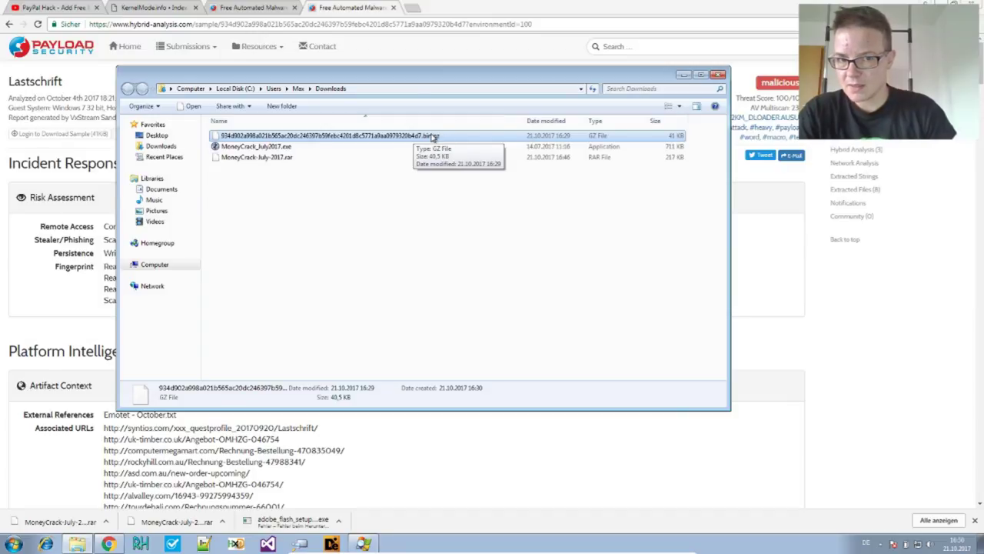
pyautogui.rightClick(377, 137)
pyautogui.moveTo(405, 164)
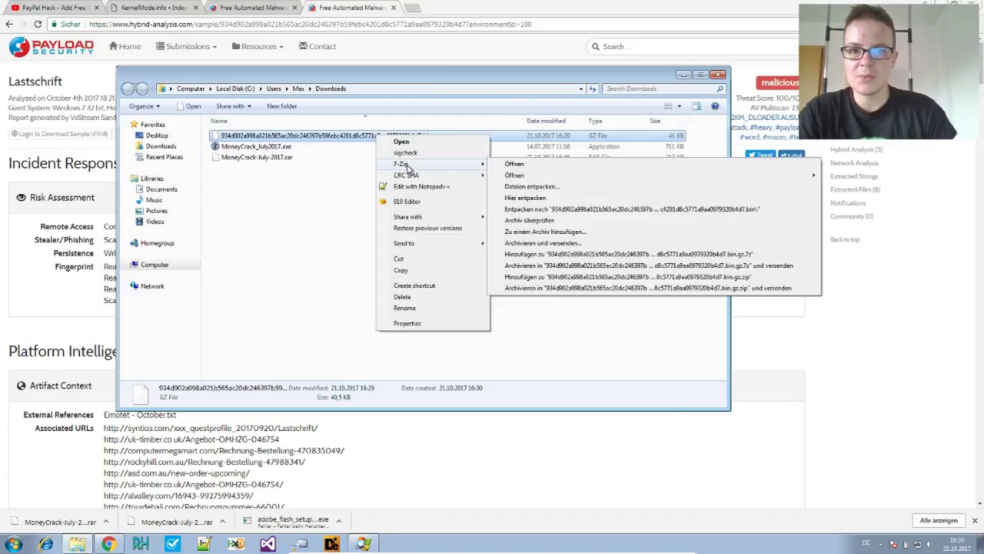
pyautogui.click(523, 198)
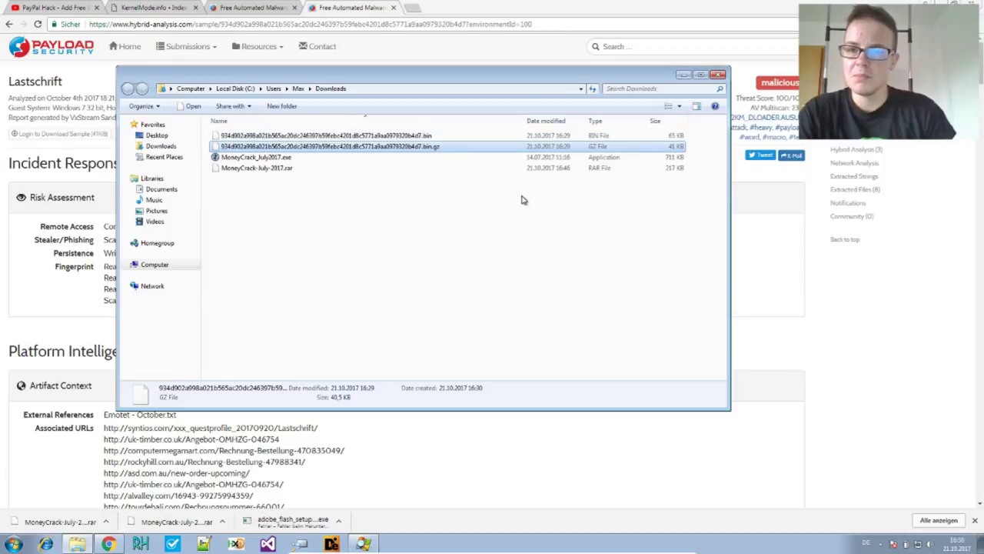
# Select the extracted 65 KB .bin file and launch HxD.
pyautogui.click(348, 137)
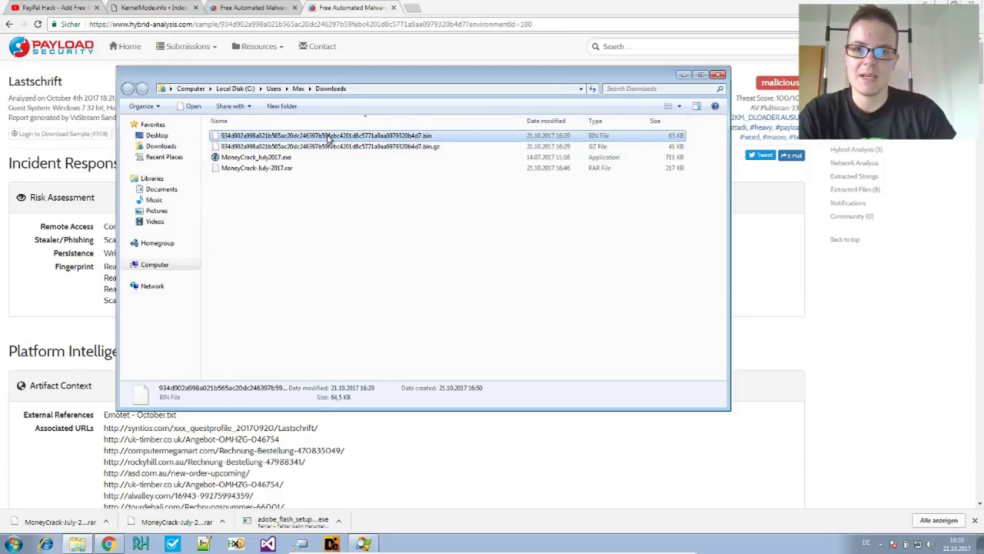
pyautogui.rightClick(329, 137)
pyautogui.click(286, 280)
pyautogui.click(236, 544)
# Load the extracted .bin file into HxD and maximize the window.
pyautogui.doubleClick(329, 11)
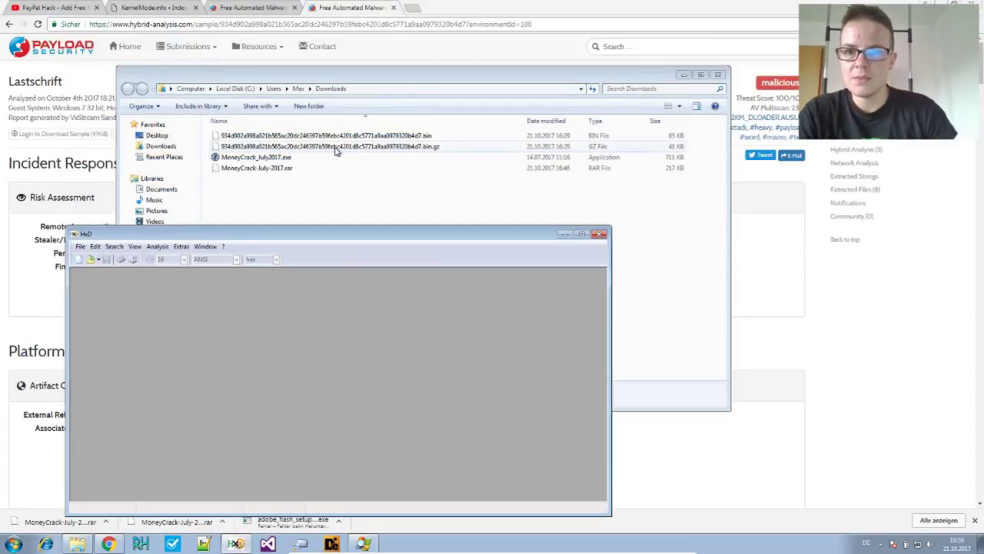
pyautogui.moveTo(336, 136); pyautogui.dragTo(305, 338)
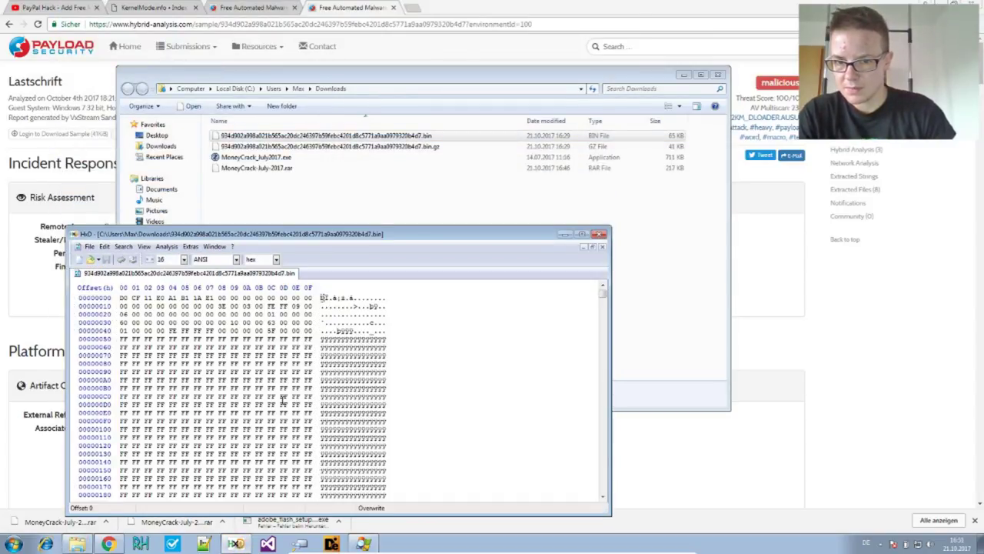
pyautogui.scroll(-20, 305, 339)
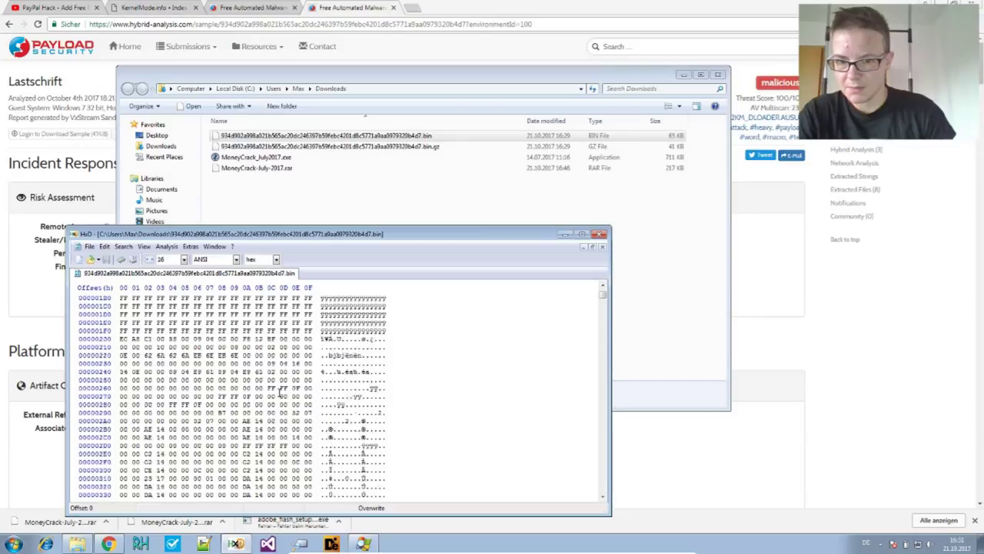
pyautogui.click(582, 234)
pyautogui.scroll(-20, 254, 312)
pyautogui.scroll(-20, 981, 90)
# Find 'powershell' in the file and copy the base64 text that follows it.
pyautogui.hotkey('ctrl', 'f')
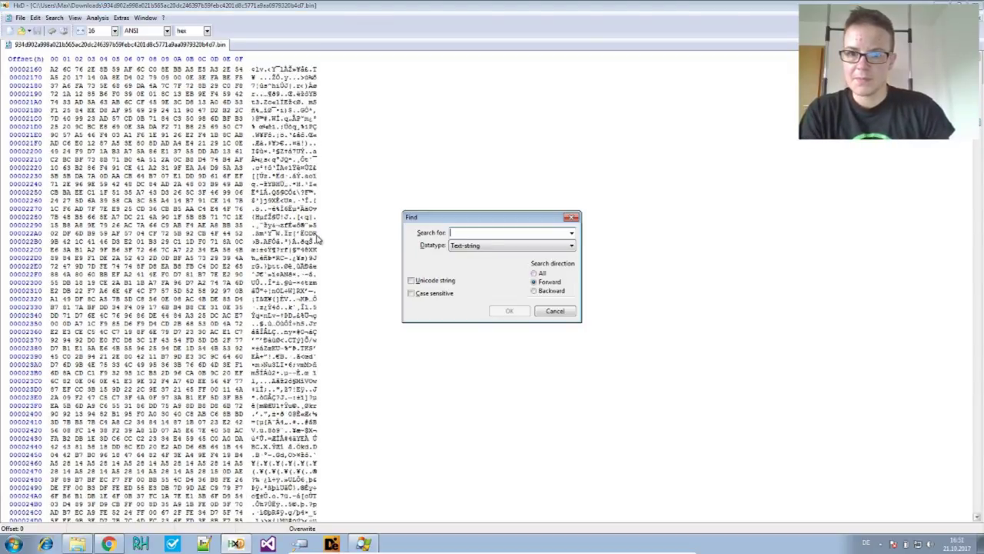
pyautogui.write('powershell')
pyautogui.press('Return')
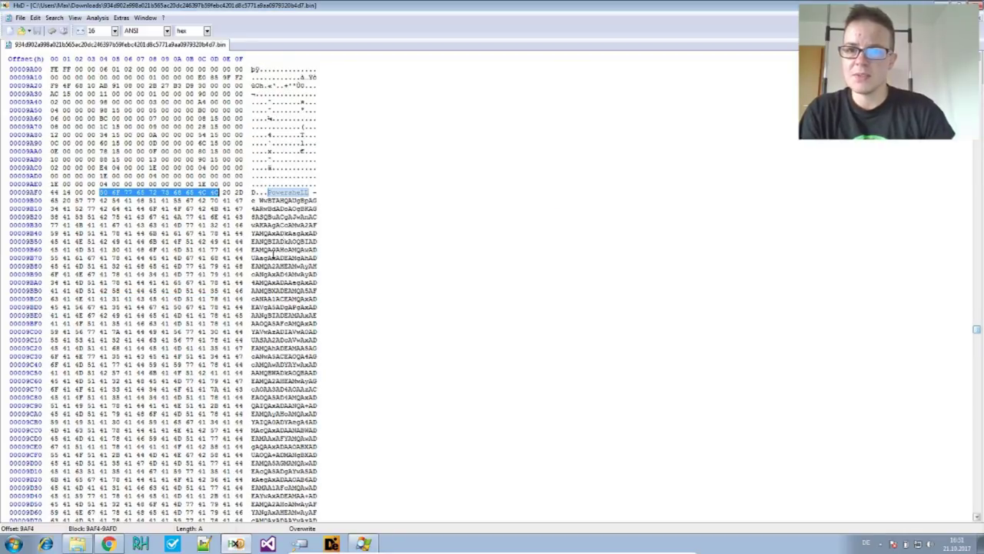
pyautogui.scroll(-5, 275, 253)
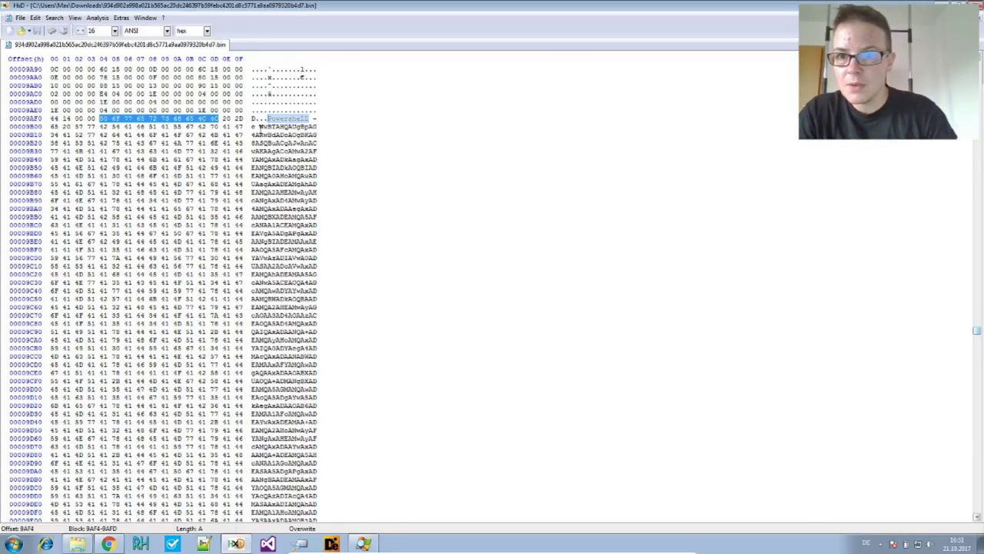
pyautogui.moveTo(258, 126); pyautogui.dragTo(276, 151)
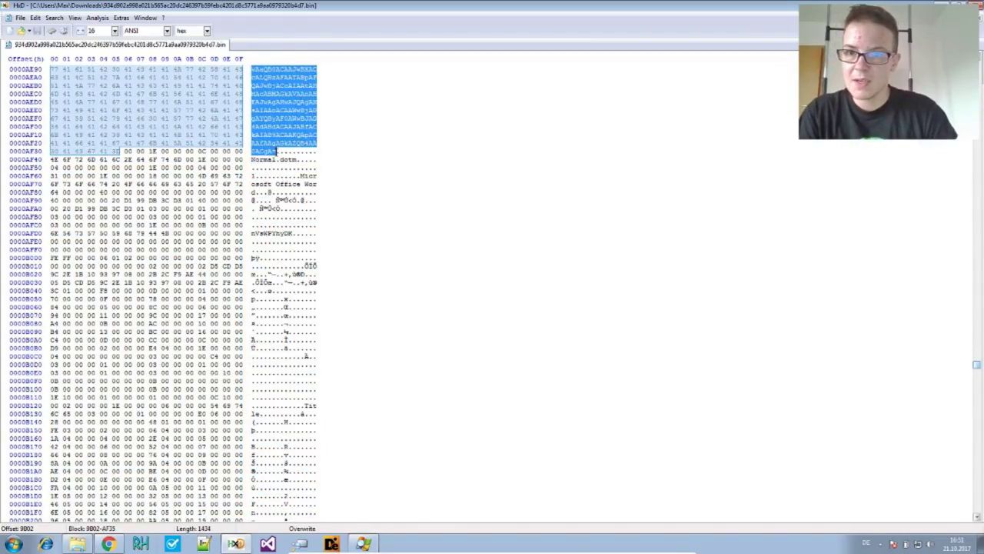
pyautogui.write('cwBTAHQAUgBpAG')
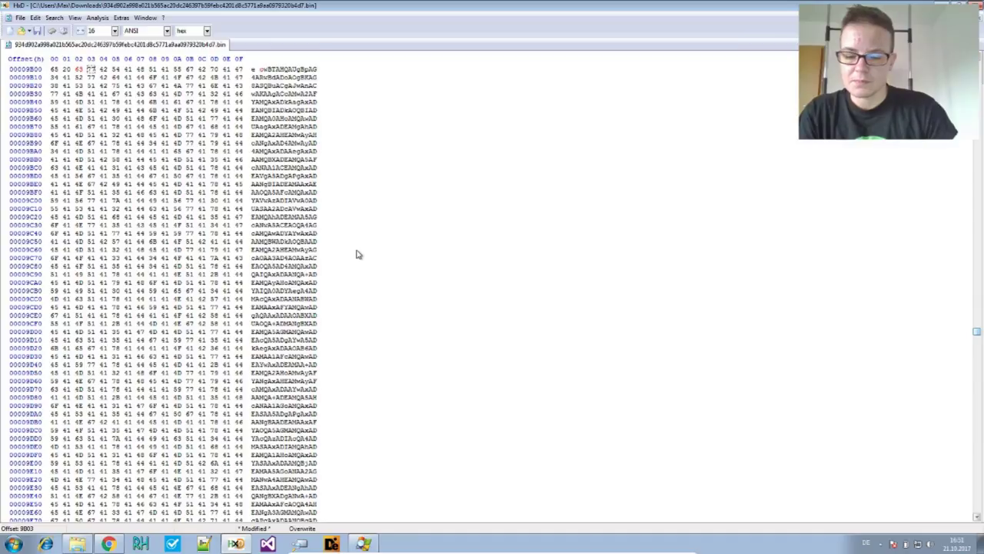
pyautogui.hotkey('ctrl', 'z')
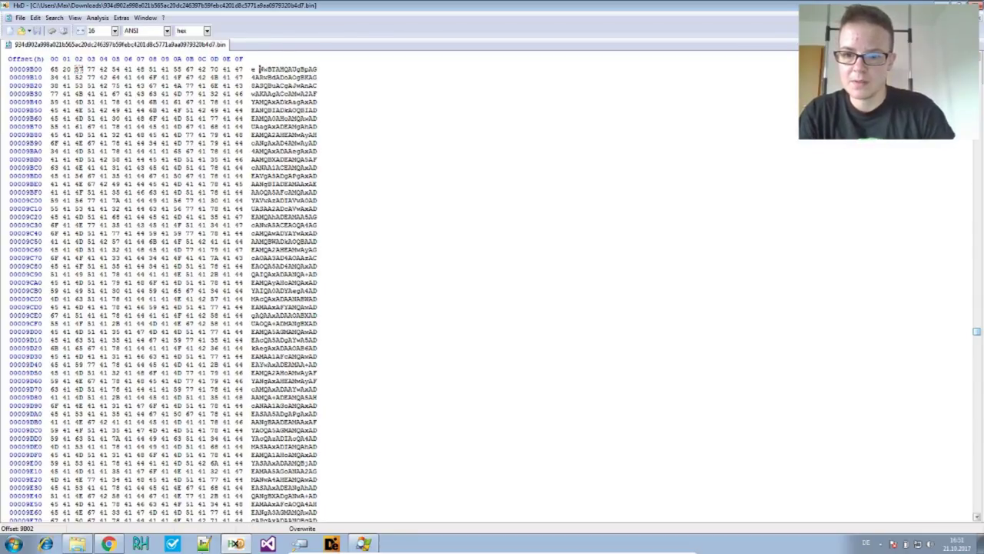
pyautogui.click(203, 544)
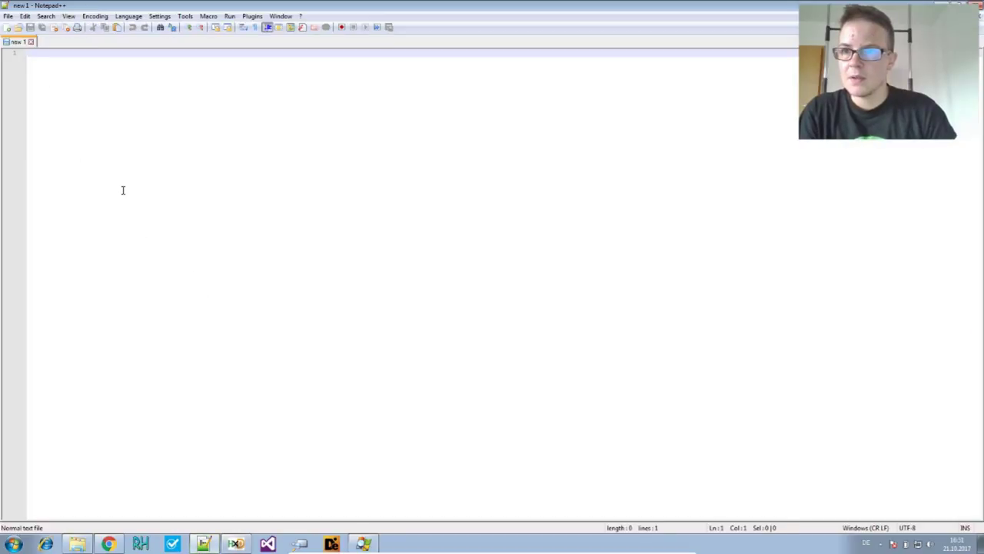
# Paste the encoded text with word wrap on and Base64-decode it via the plugin command.
pyautogui.hotkey('ctrl', 'v')
pyautogui.click(68, 16)
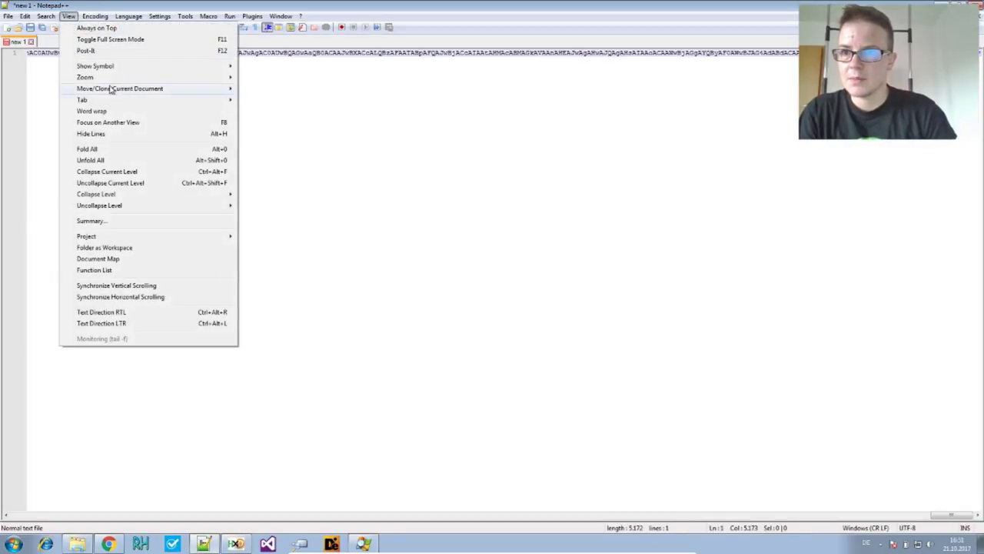
pyautogui.click(92, 109)
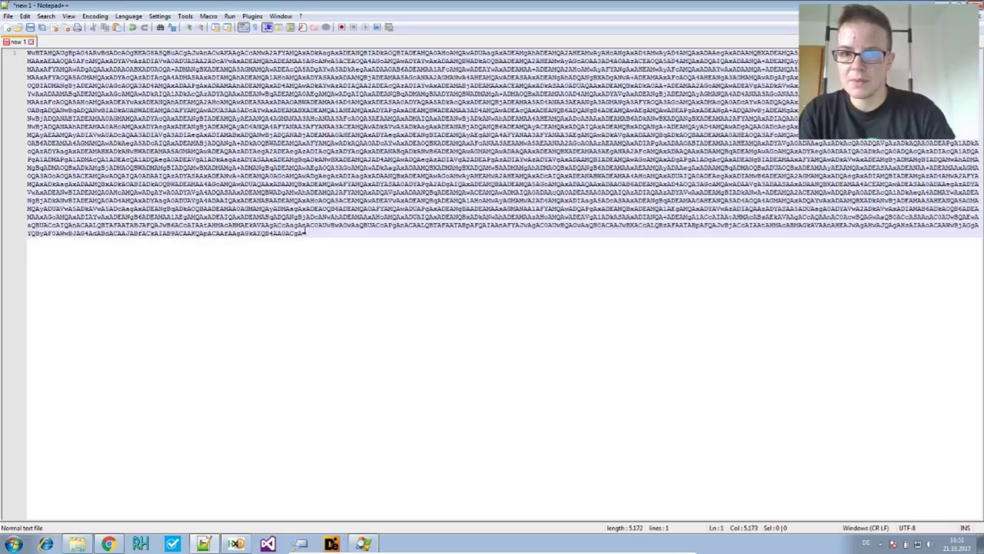
pyautogui.moveTo(302, 232); pyautogui.dragTo(26, 52)
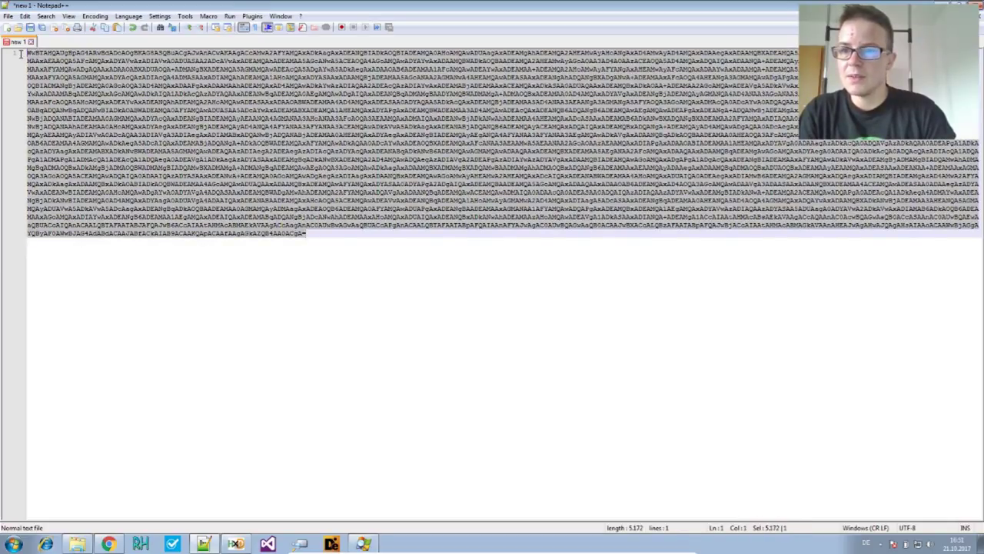
pyautogui.moveTo(23, 87); pyautogui.dragTo(26, 61)
pyautogui.moveTo(253, 542)
pyautogui.moveTo(307, 233); pyautogui.dragTo(4, 46)
pyautogui.rightClick(107, 94)
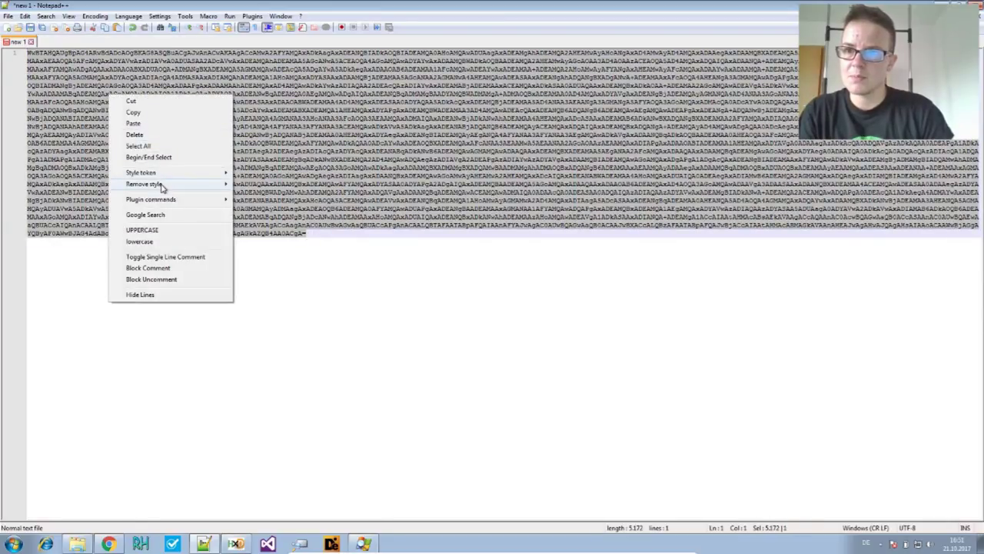
pyautogui.moveTo(169, 199)
pyautogui.click(261, 211)
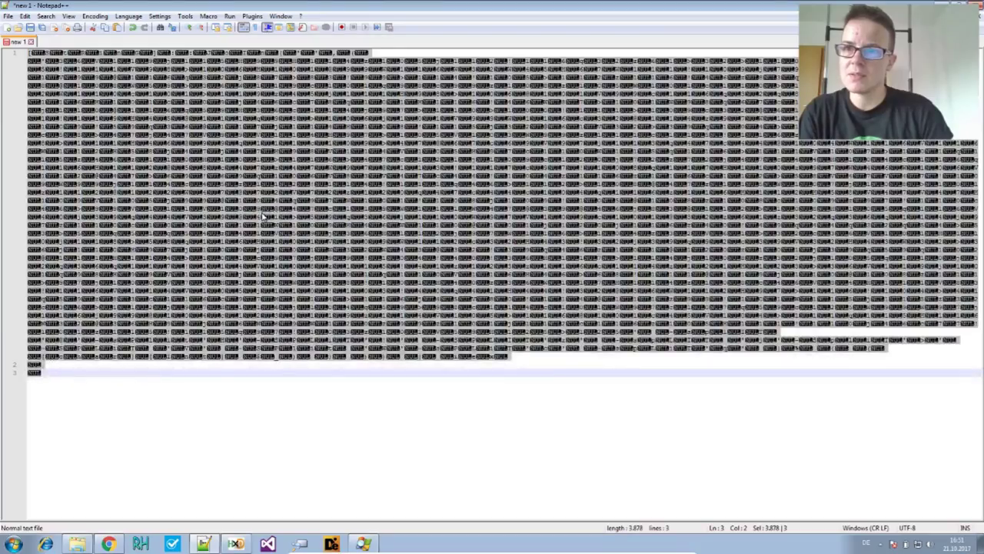
pyautogui.click(215, 395)
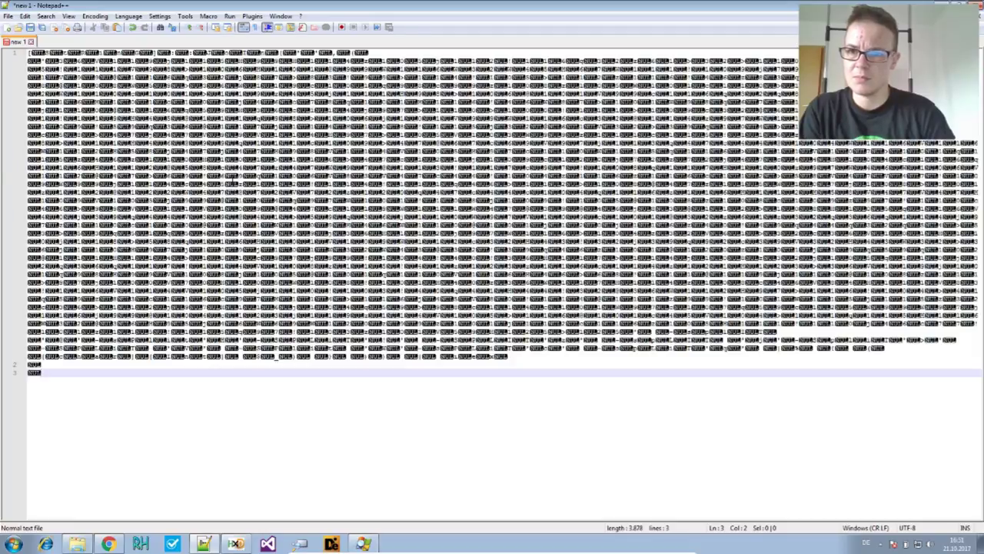
# Replace all \0 NUL characters with nothing using Extended search mode.
pyautogui.hotkey('ctrl', 'f')
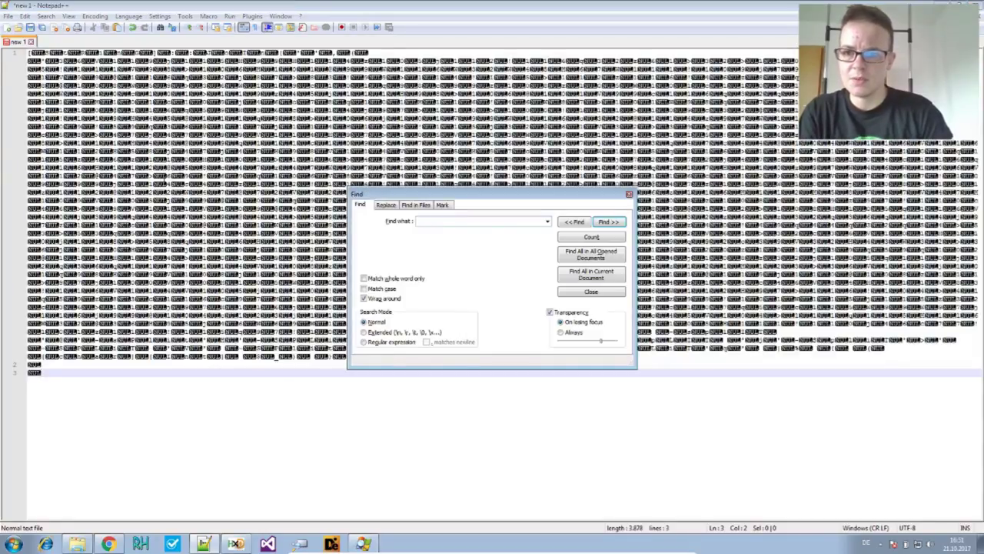
pyautogui.click(389, 175)
pyautogui.hotkey('ctrl', 'a')
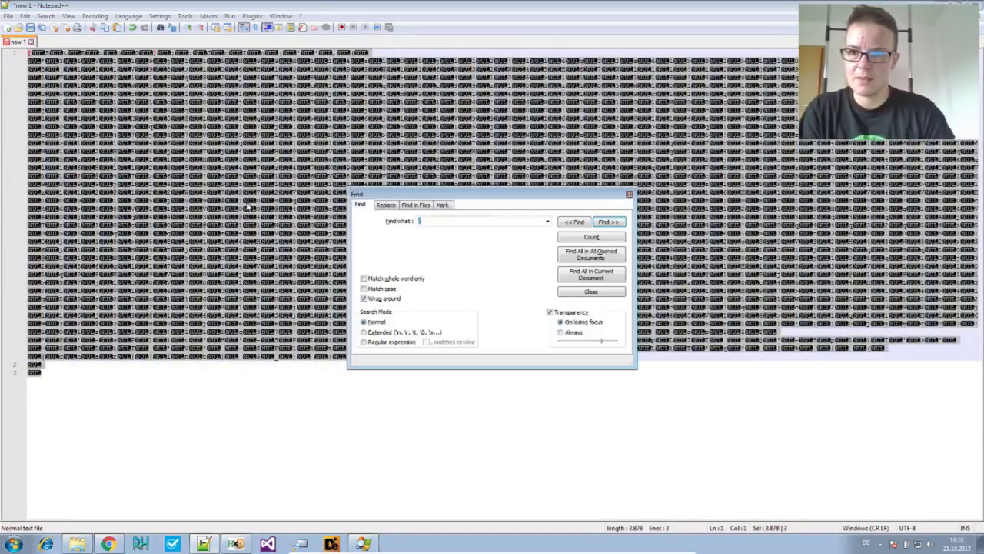
pyautogui.hotkey('ctrl', 'f')
pyautogui.click(387, 205)
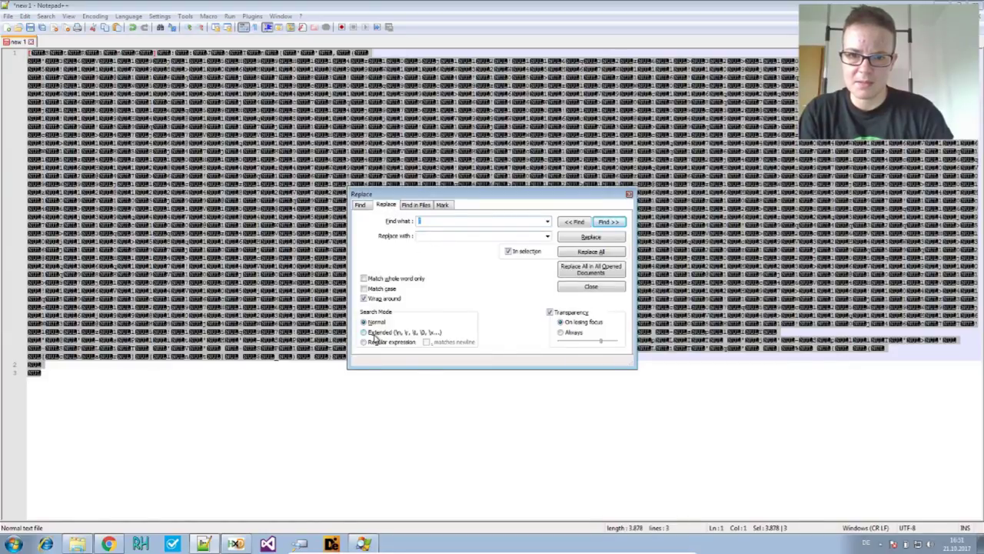
pyautogui.click(375, 332)
pyautogui.click(433, 220)
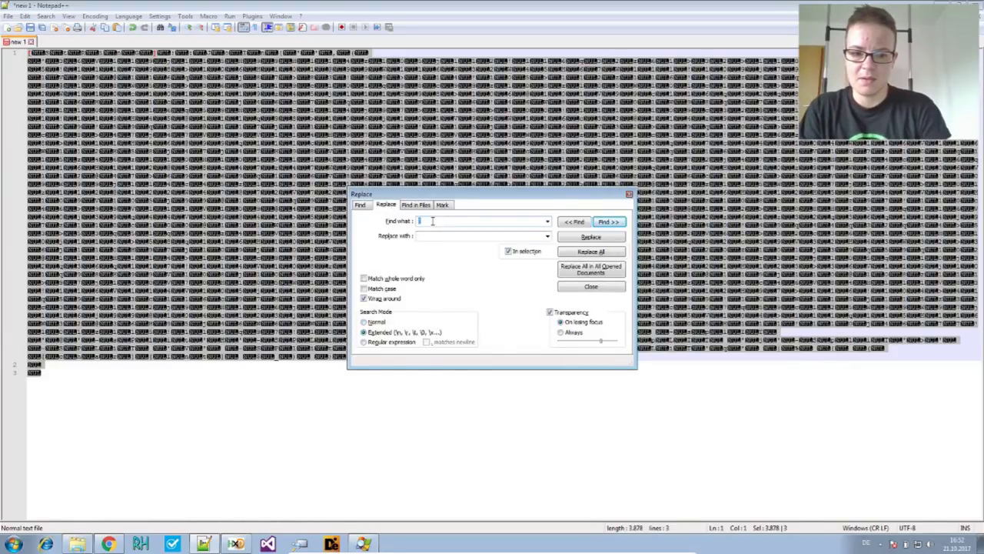
pyautogui.click(417, 236)
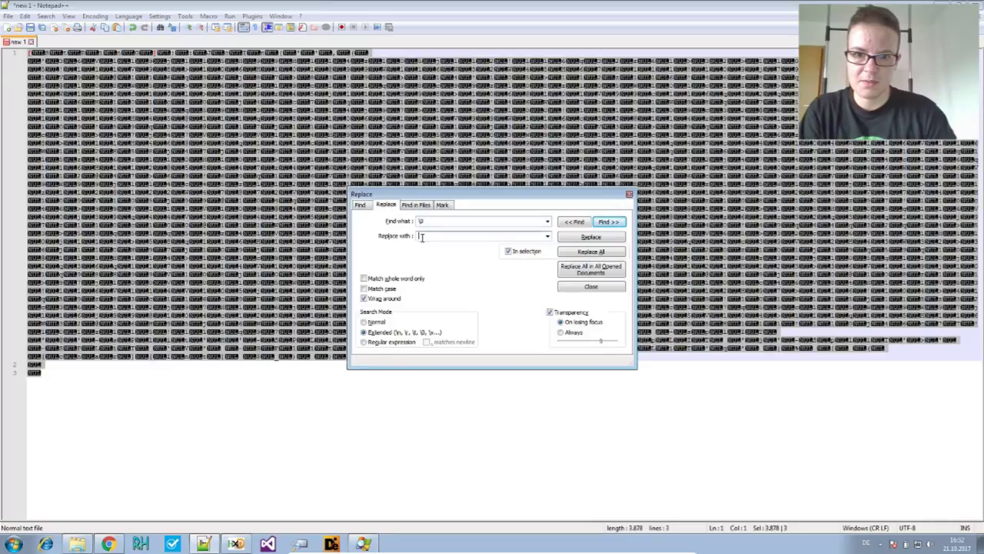
pyautogui.click(593, 252)
# Set the document's language to PowerShell.
pyautogui.click(629, 194)
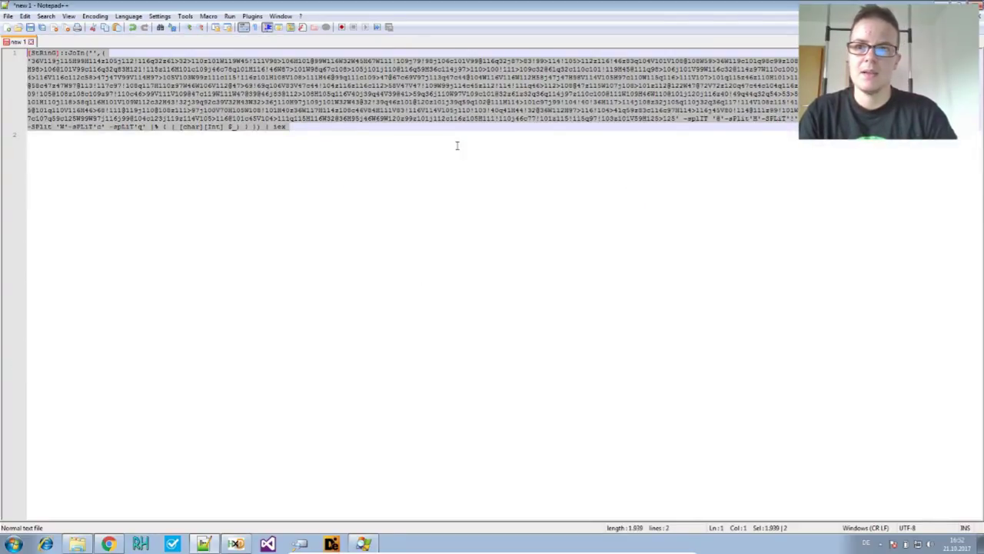
pyautogui.click(284, 187)
pyautogui.click(128, 16)
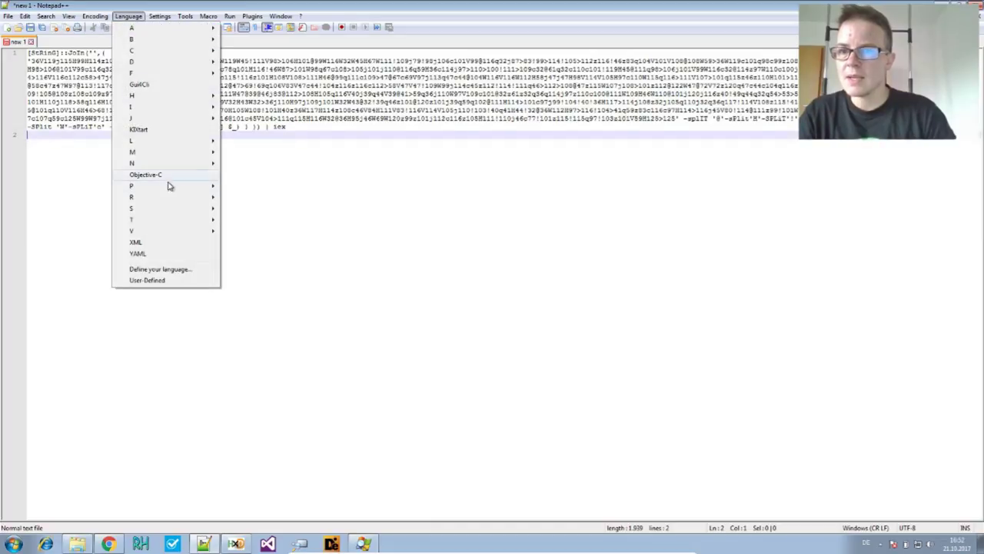
pyautogui.moveTo(164, 190)
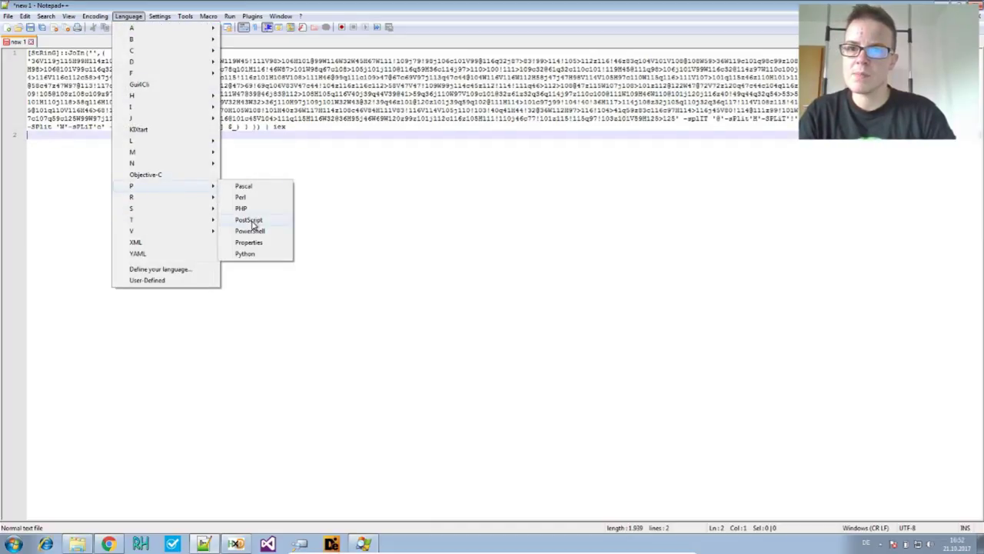
pyautogui.click(253, 228)
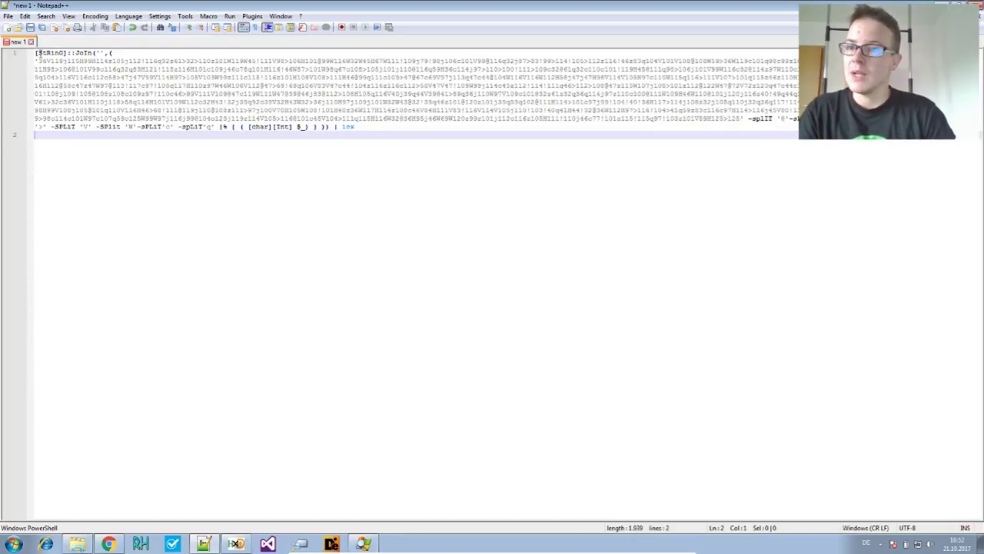
# Select StRinG, the -SPLiT operators and the script's opening to inspect them.
pyautogui.moveTo(38, 52); pyautogui.dragTo(95, 53)
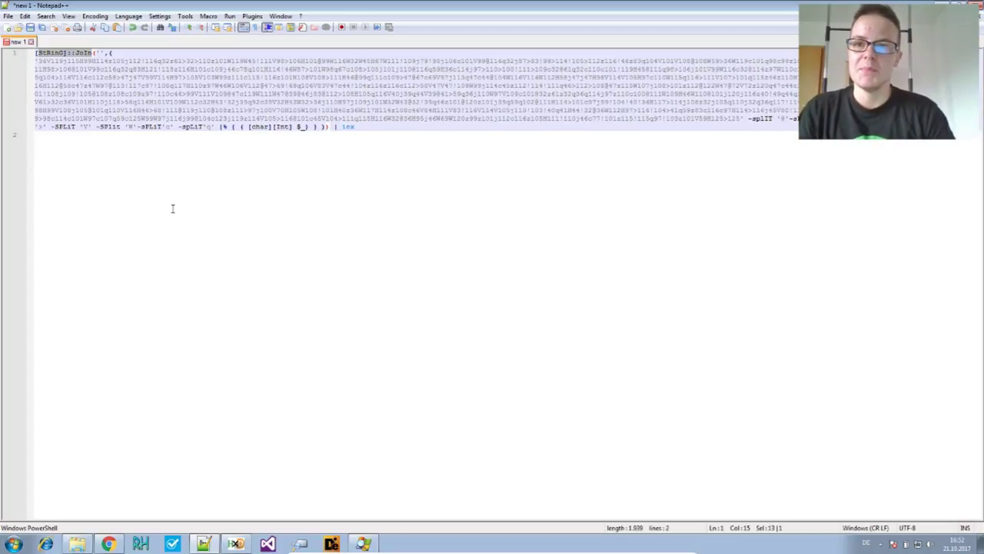
pyautogui.moveTo(204, 128); pyautogui.dragTo(61, 131)
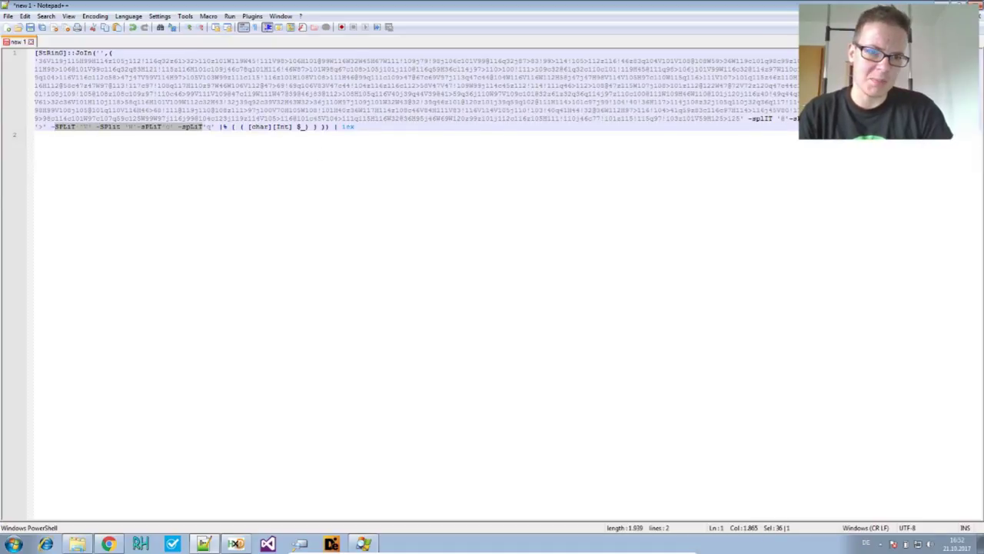
pyautogui.moveTo(40, 53); pyautogui.dragTo(93, 53)
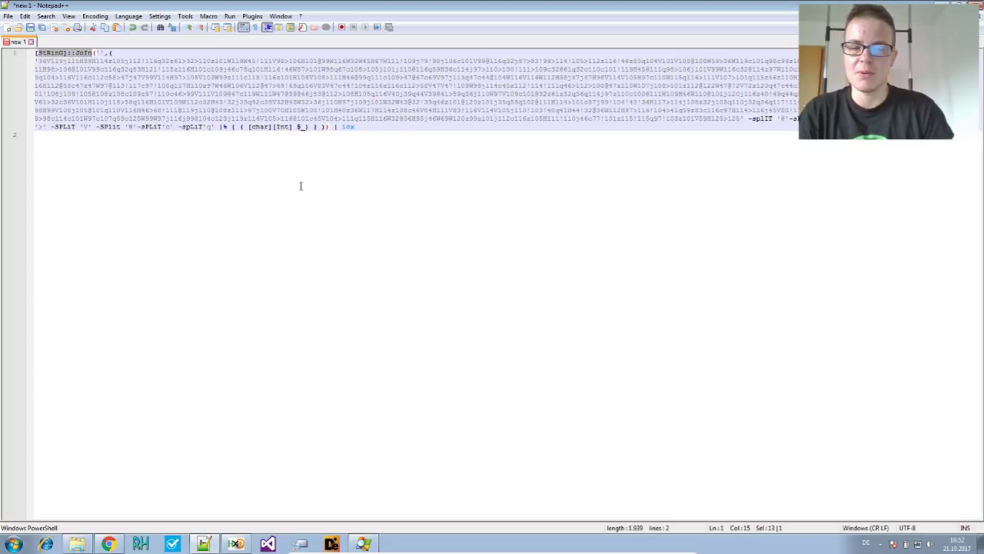
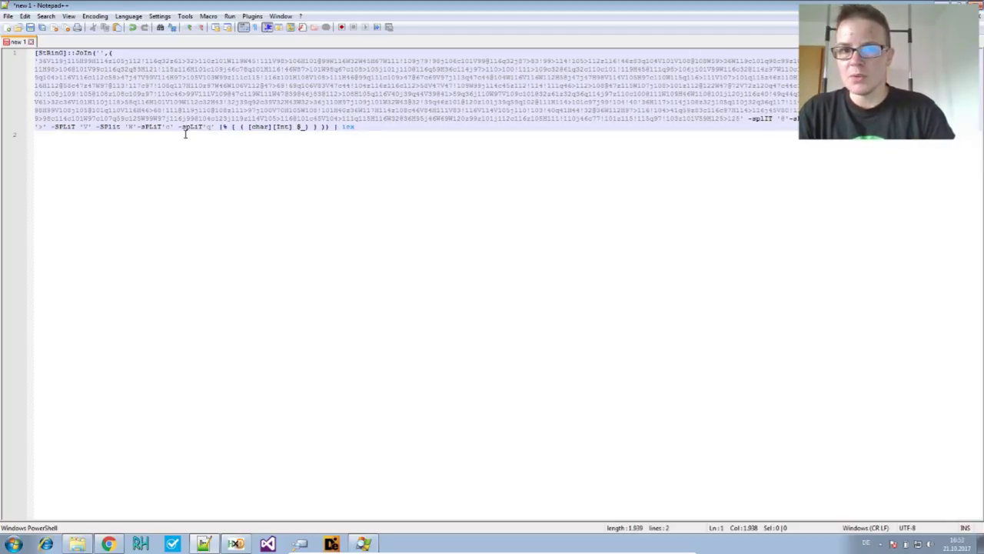
# Inspect the obfuscated one-liner by test-selecting the encoded string, a word, the line and a separator.
pyautogui.click(37, 61)
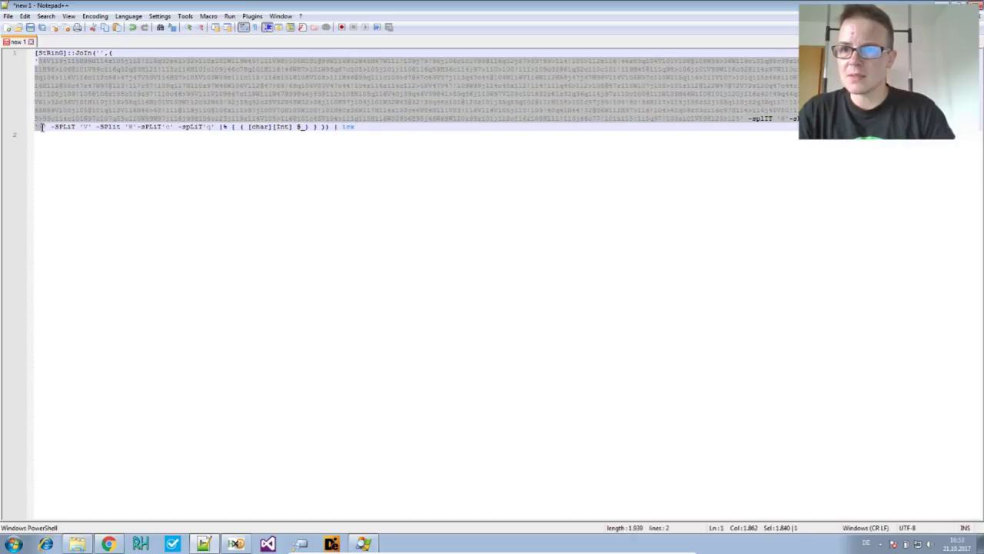
pyautogui.moveTo(42, 128); pyautogui.dragTo(740, 119)
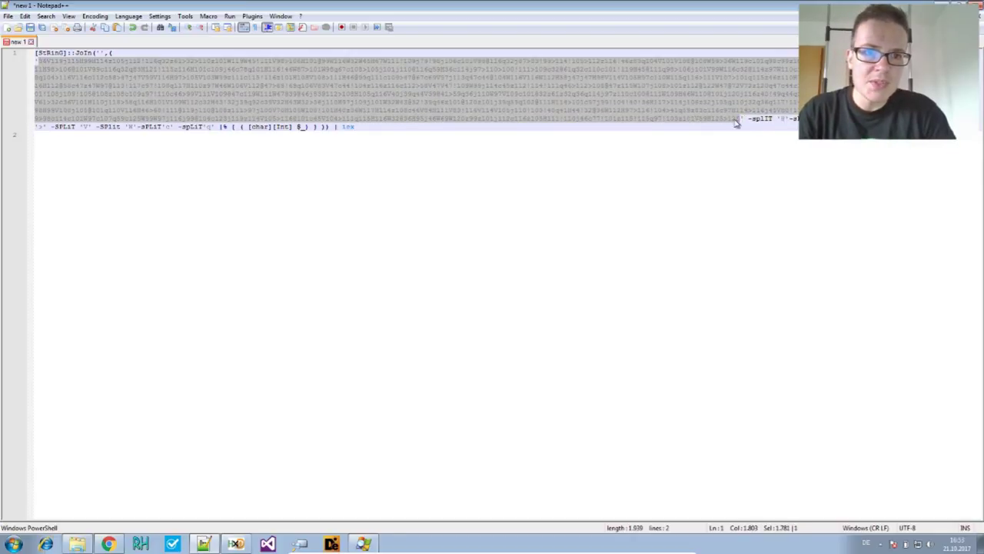
pyautogui.click(542, 81)
pyautogui.doubleClick(542, 80)
pyautogui.tripleClick(541, 79)
pyautogui.click(539, 78)
pyautogui.moveTo(538, 77); pyautogui.dragTo(543, 79)
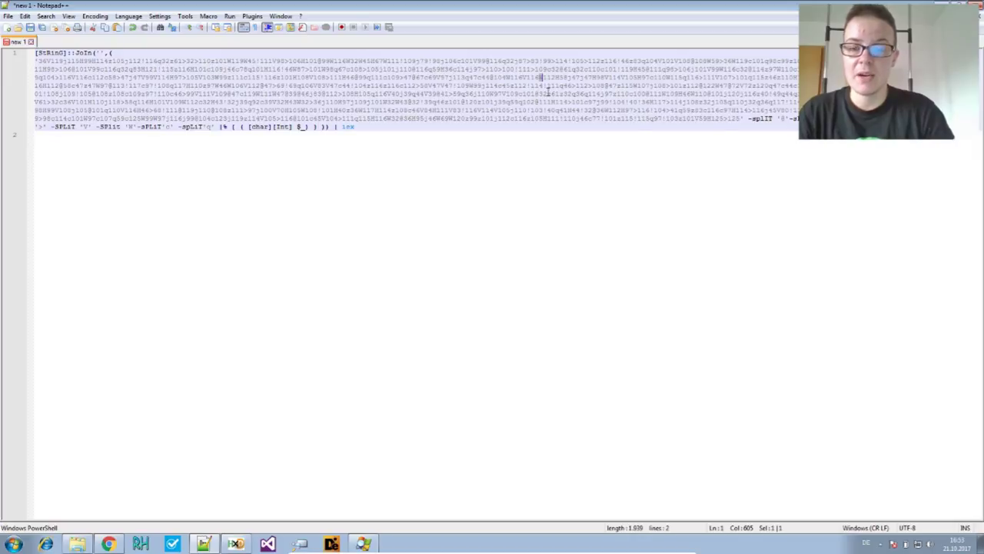
# Check the 'V' split character and JoIn call, then select only the long encoded number string.
pyautogui.moveTo(80, 127); pyautogui.dragTo(211, 127)
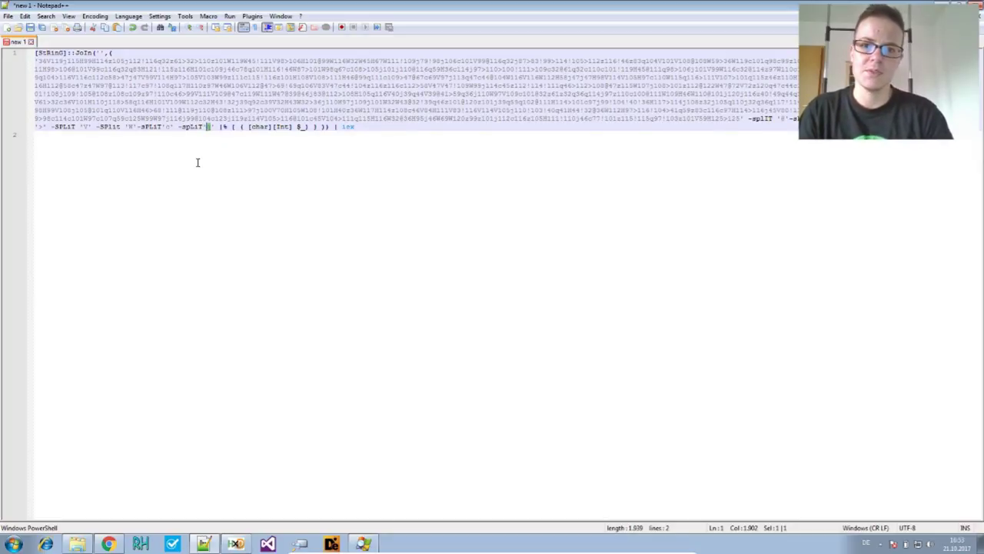
pyautogui.moveTo(203, 126); pyautogui.dragTo(209, 128)
pyautogui.click(211, 139)
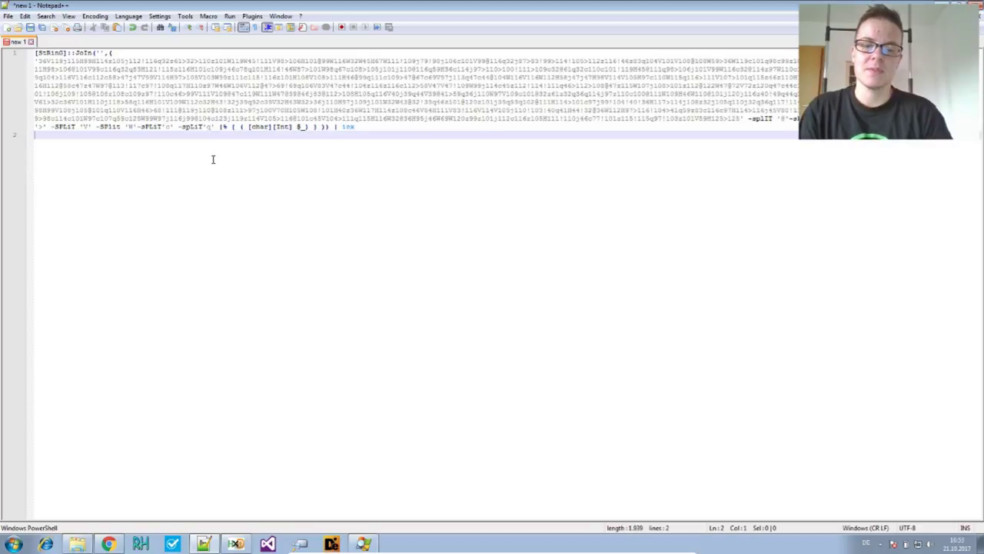
pyautogui.moveTo(76, 53); pyautogui.dragTo(92, 54)
pyautogui.click(172, 137)
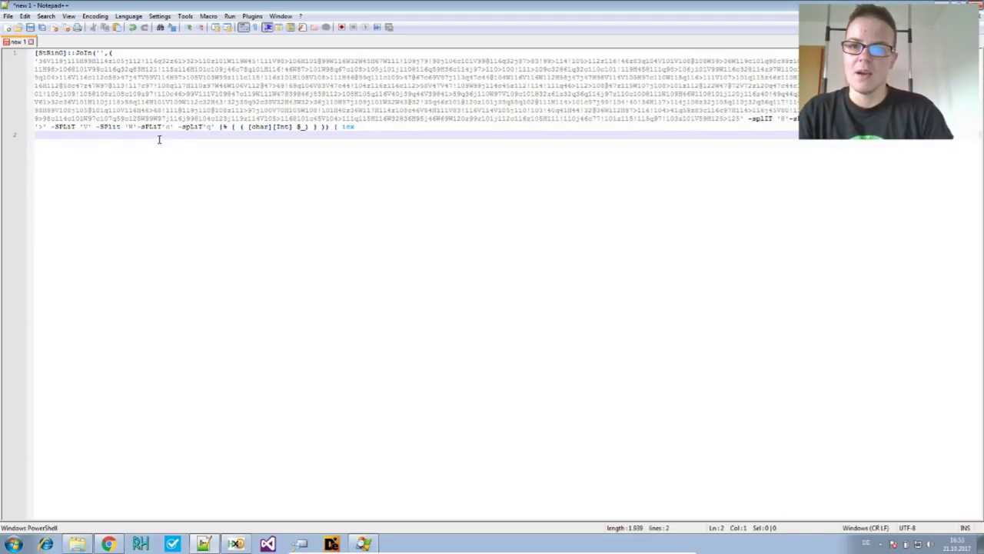
pyautogui.tripleClick(40, 126)
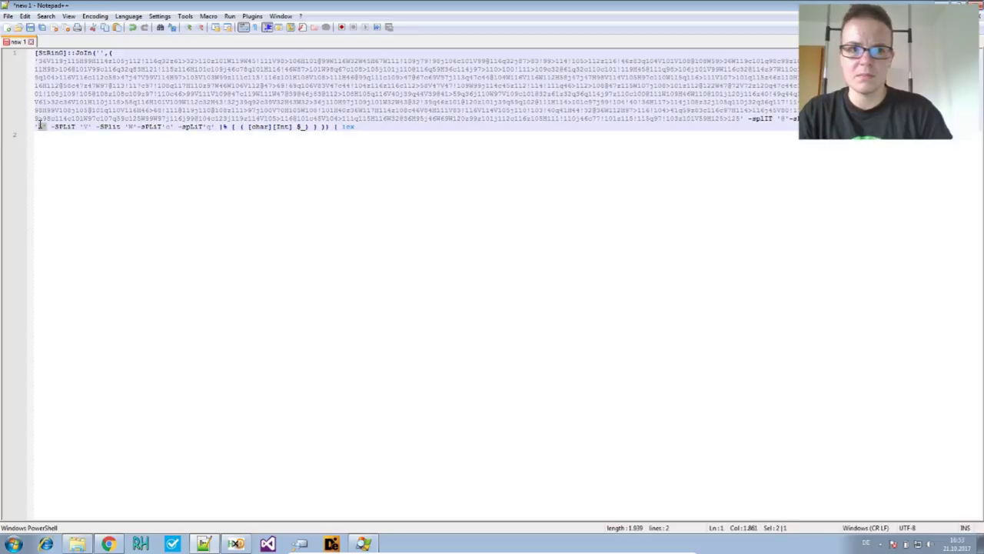
pyautogui.moveTo(743, 119); pyautogui.dragTo(31, 74)
# Start Python in a Command Prompt window and import the re module.
pyautogui.click(13, 544)
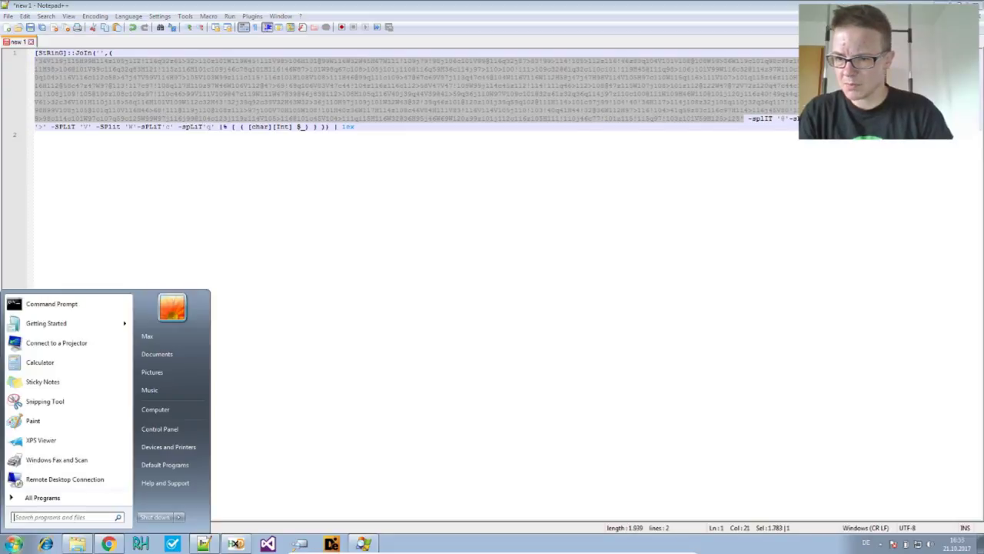
pyautogui.click(52, 304)
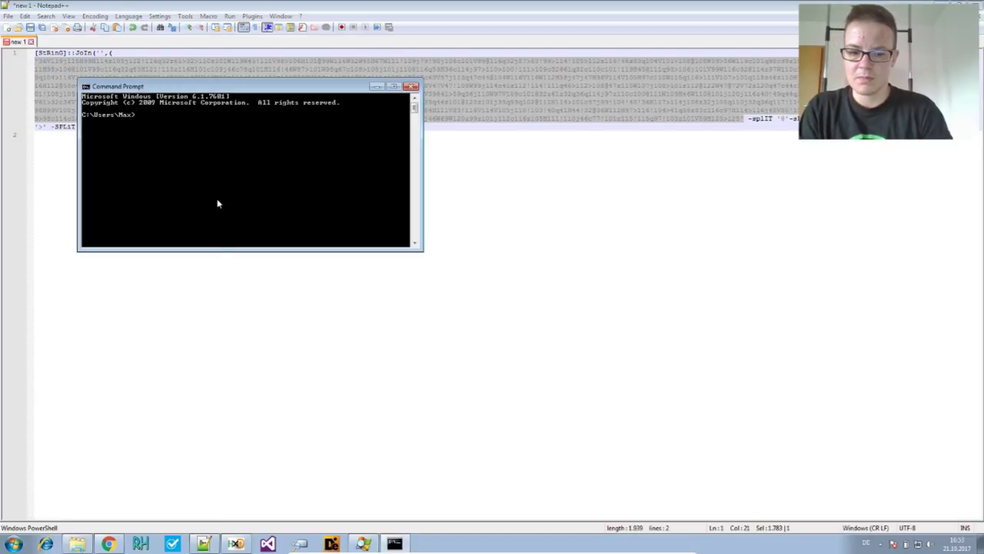
pyautogui.write('python')
pyautogui.press('Return')
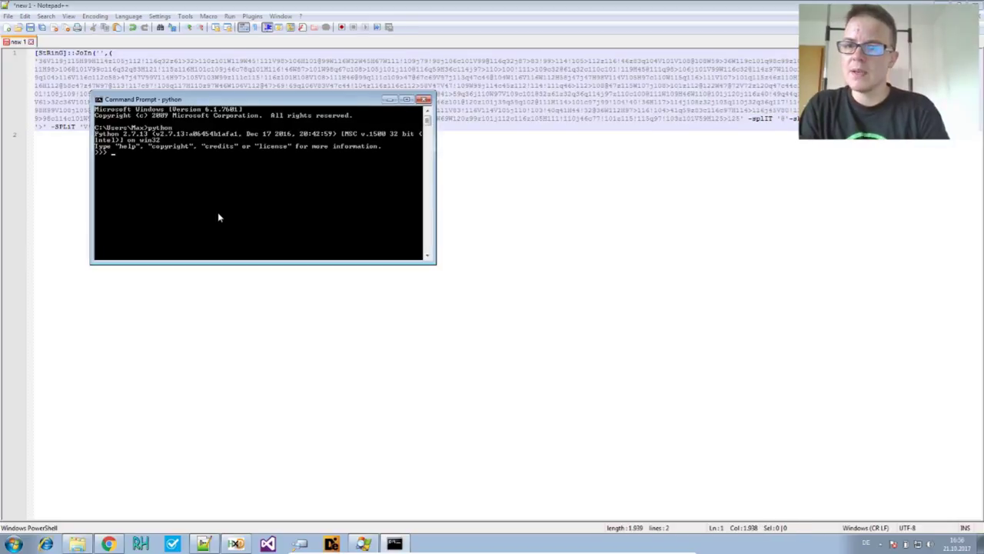
pyautogui.write('import re')
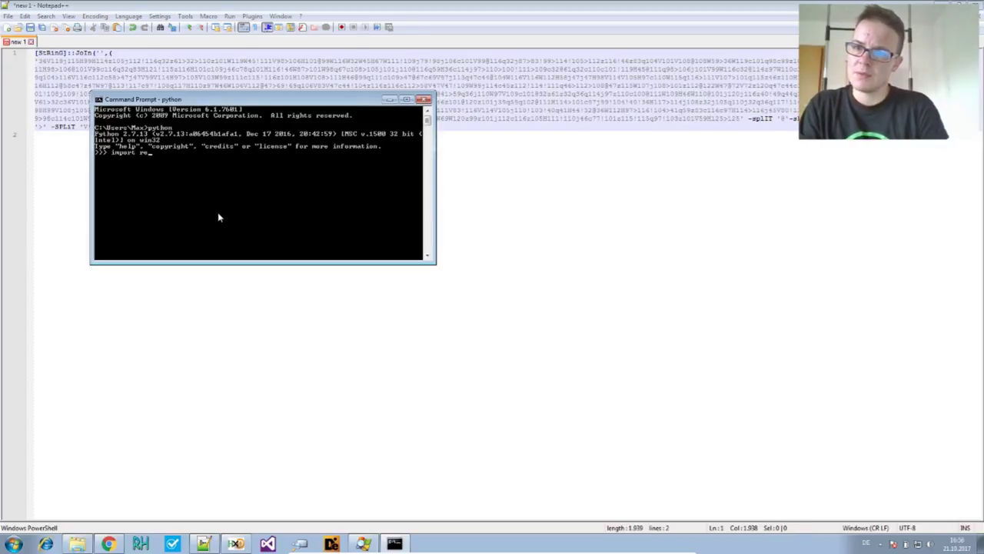
pyautogui.press('Return')
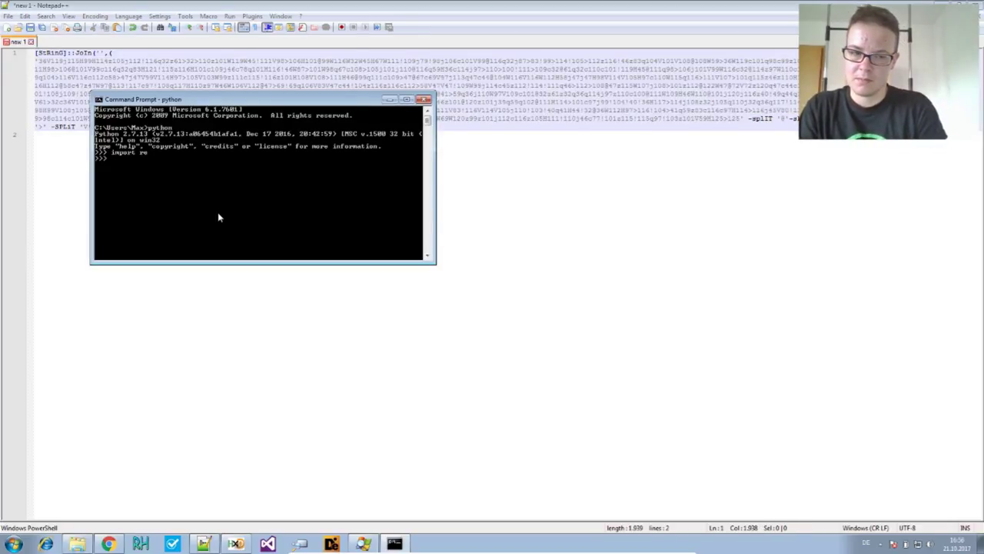
# Paste the encoded number string into a Python variable named str.
pyautogui.write('r')
pyautogui.press('BackSpace')
pyautogui.press('BackSpace')
pyautogui.press('BackSpace')
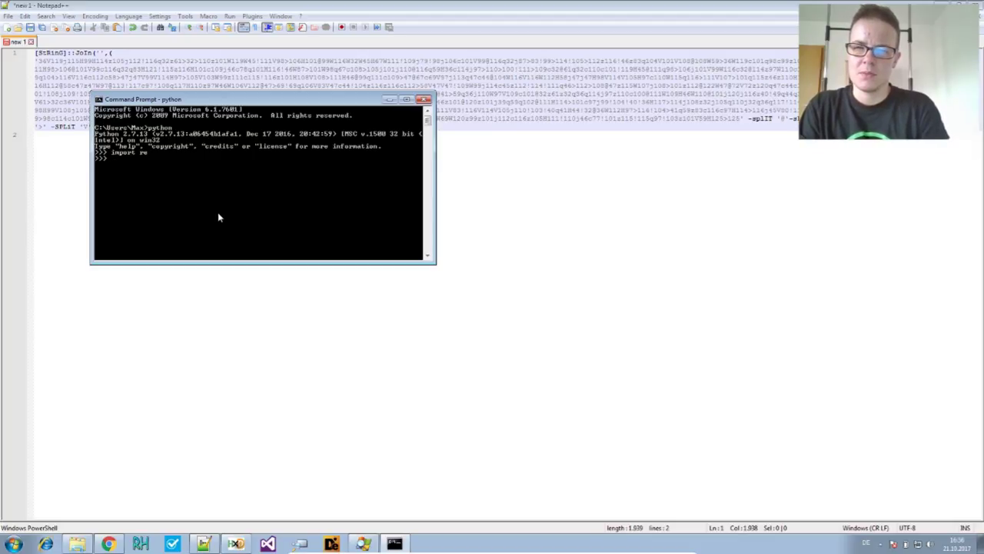
pyautogui.write('res')
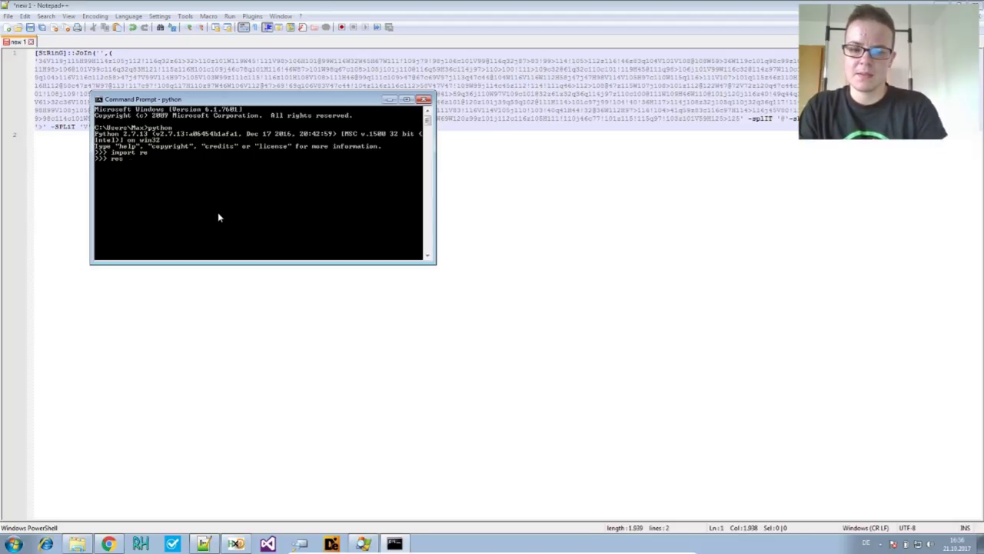
pyautogui.write(' =')
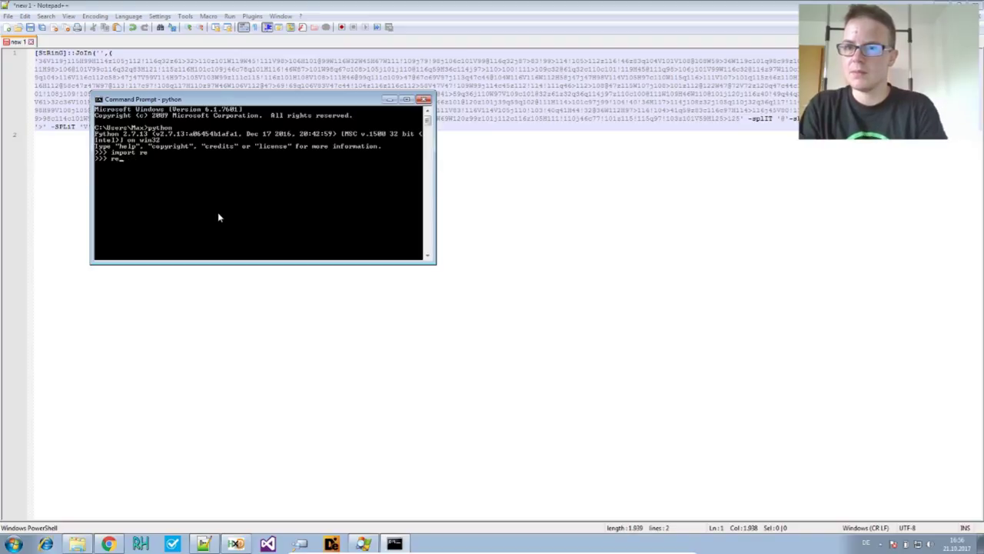
pyautogui.press('BackSpace')
pyautogui.press('BackSpace')
pyautogui.press('BackSpace')
pyautogui.press('BackSpace')
pyautogui.press('BackSpace')
pyautogui.write('str =')
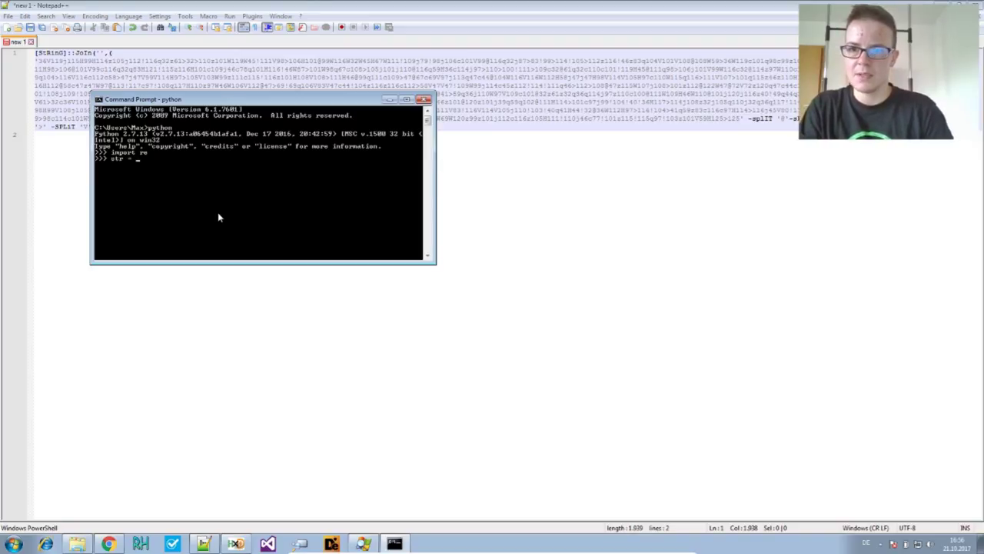
pyautogui.rightClick(218, 212)
pyautogui.click(246, 240)
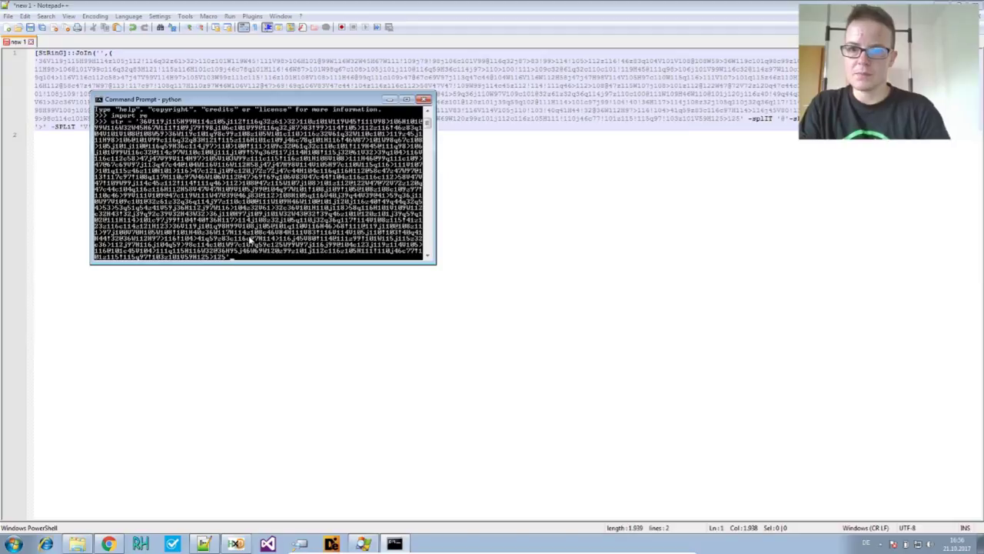
pyautogui.press('Return')
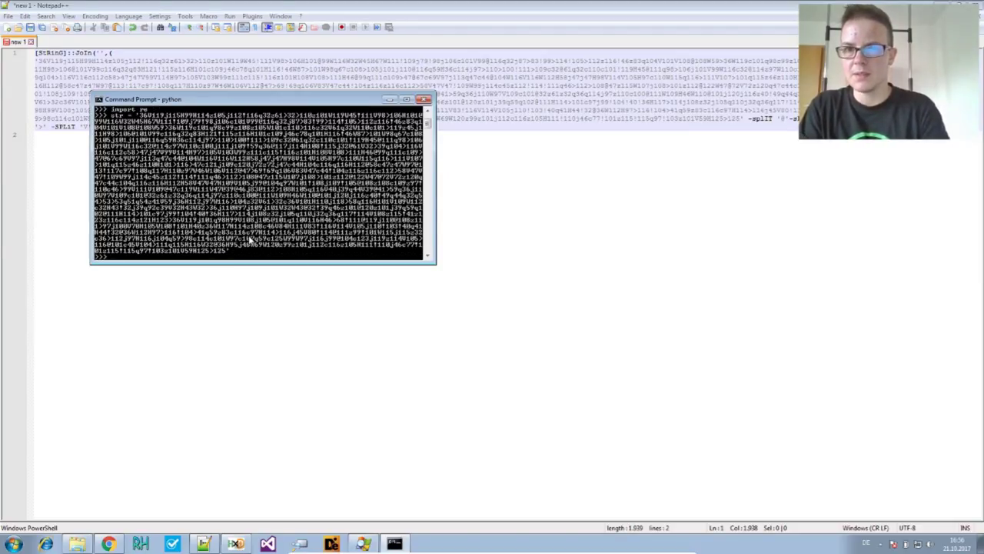
# Run result = re.split('\D', str) and print the resulting list of number strings.
pyautogui.write('result = str.')
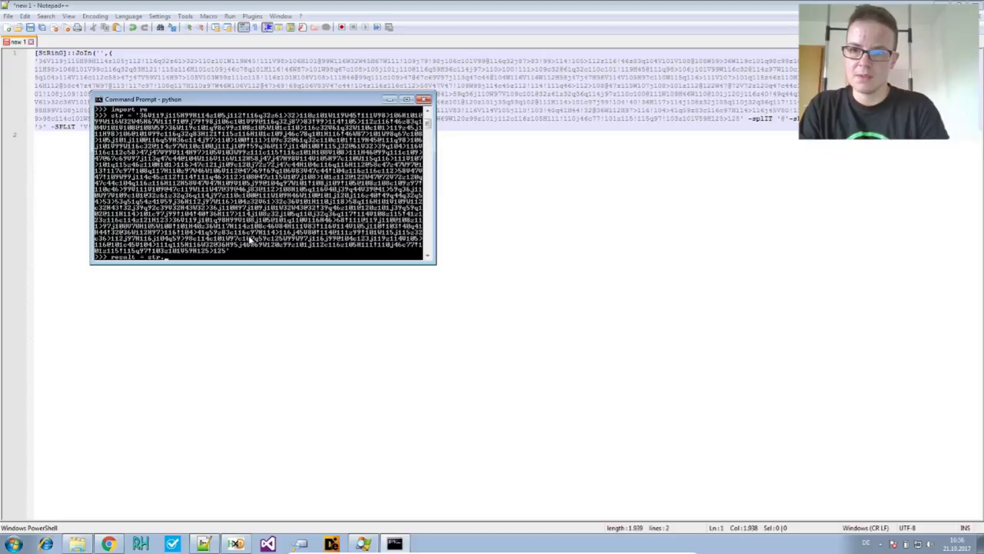
pyautogui.press('BackSpace')
pyautogui.press('BackSpace')
pyautogui.press('BackSpace')
pyautogui.write('re.split')
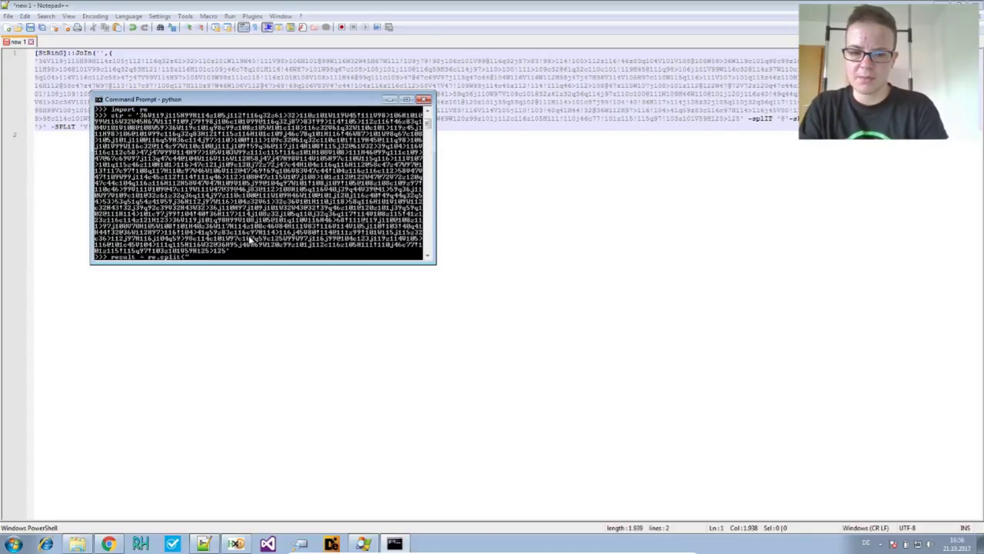
pyautogui.write("('\\D'")
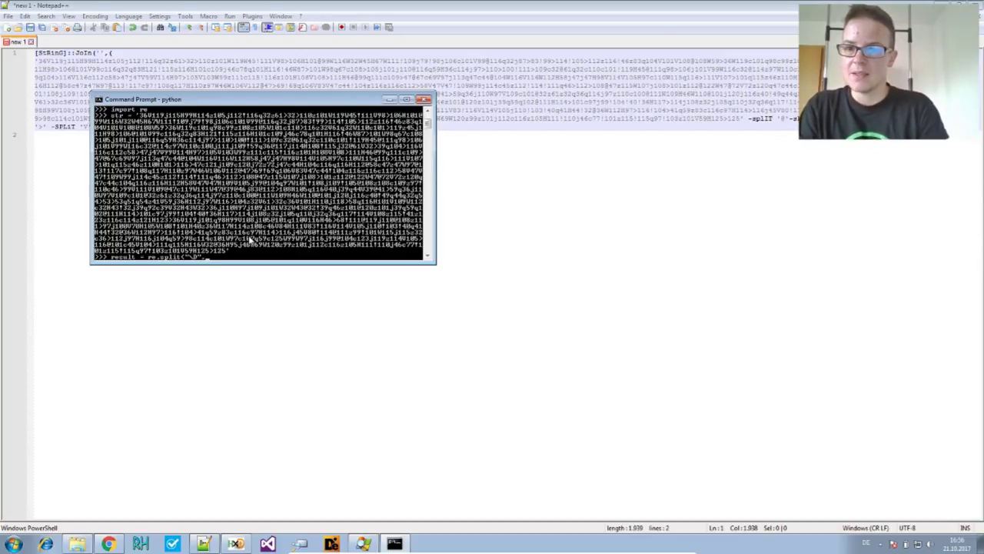
pyautogui.write(', str')
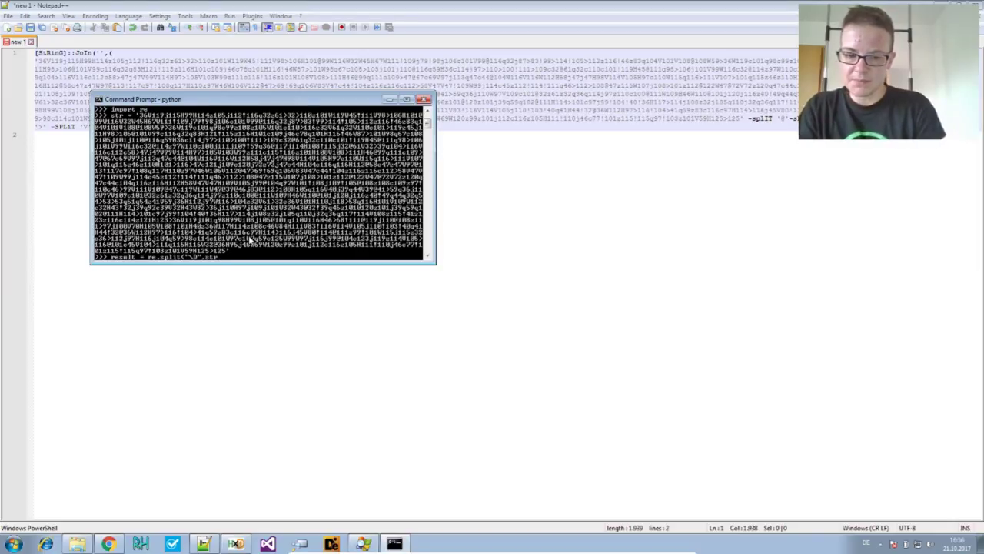
pyautogui.write(')')
pyautogui.press('Return')
pyautogui.write('result')
pyautogui.press('Return')
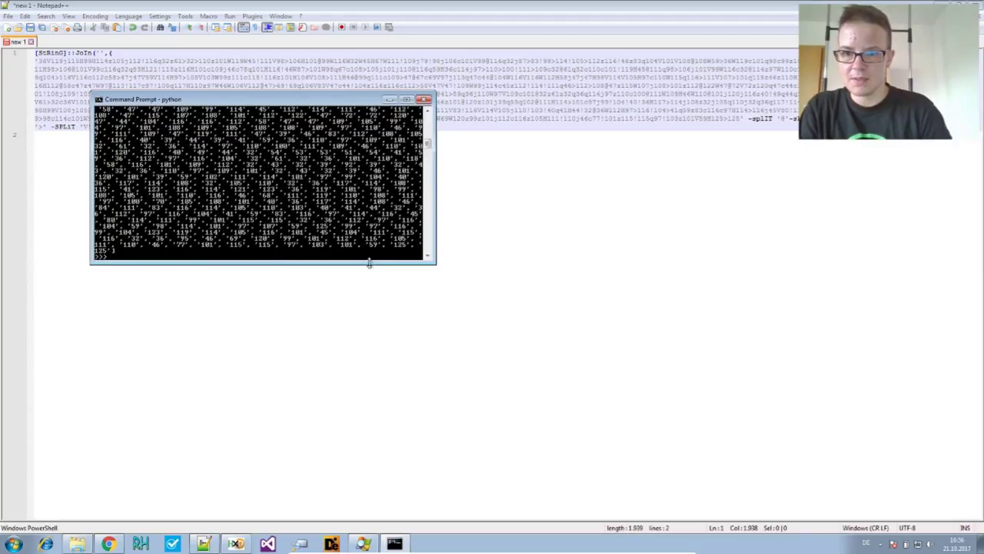
# Enlarge the console and test a loop printing chr(int(x)) for each code in result.
pyautogui.moveTo(367, 262); pyautogui.dragTo(367, 363)
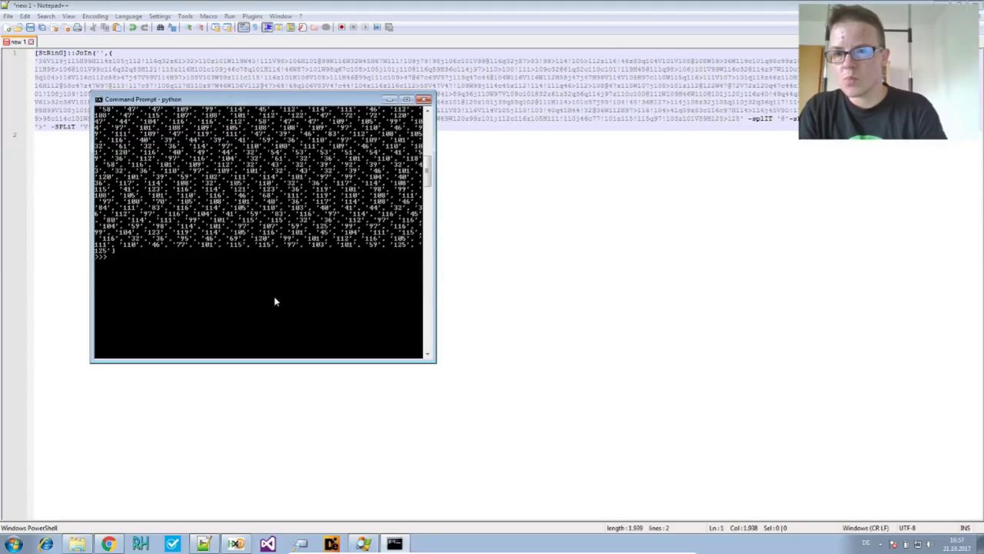
pyautogui.write('for')
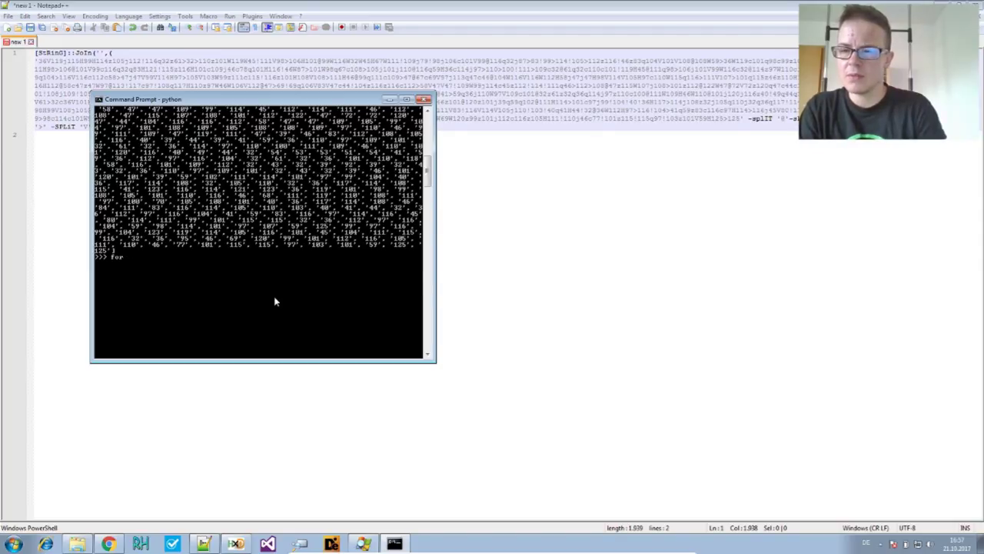
pyautogui.write(' i')
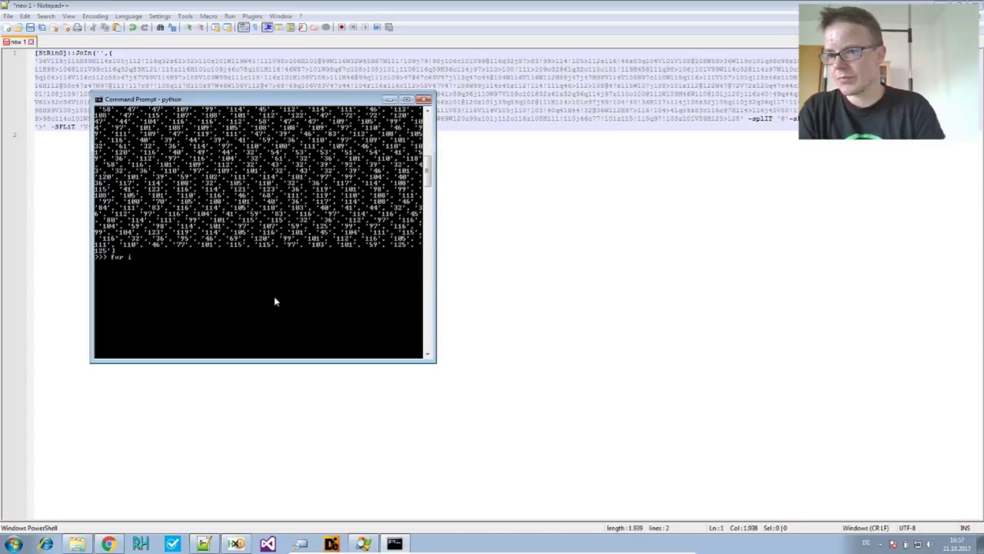
pyautogui.write(' in result')
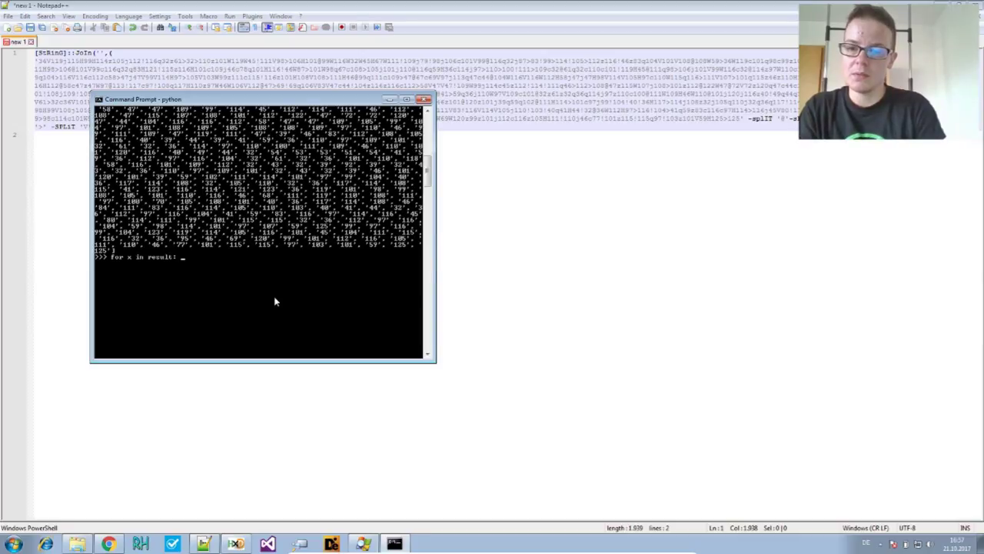
pyautogui.write(': chr(int(')
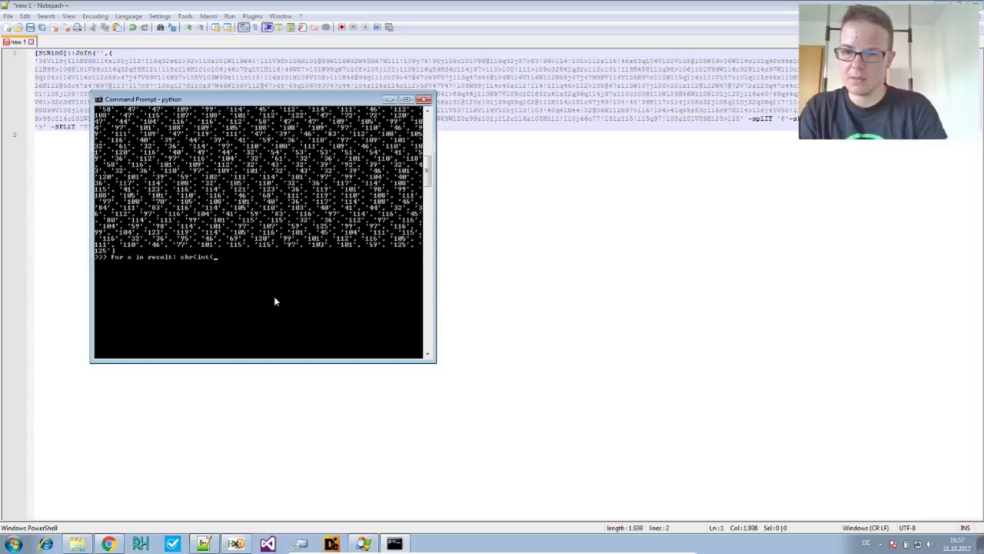
pyautogui.write('x))')
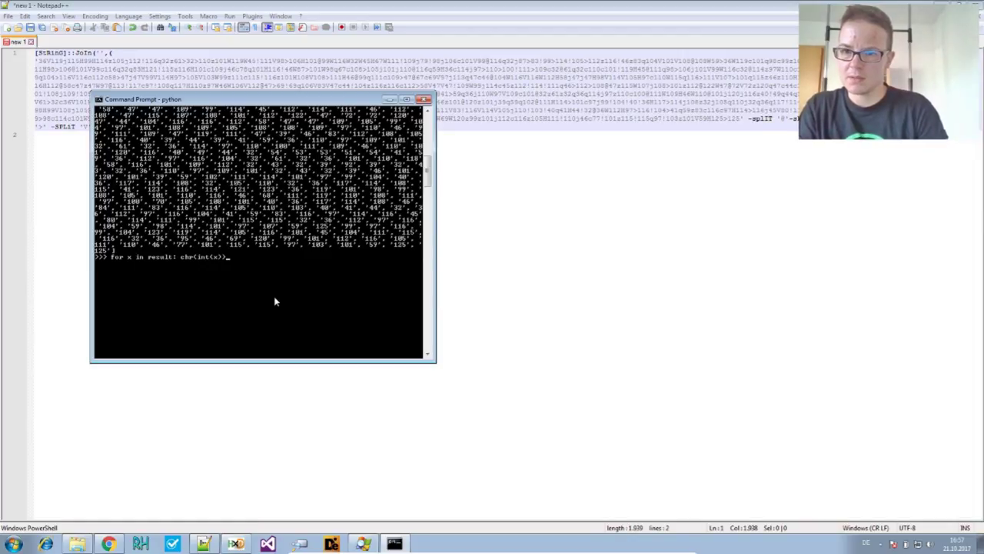
pyautogui.press('Return')
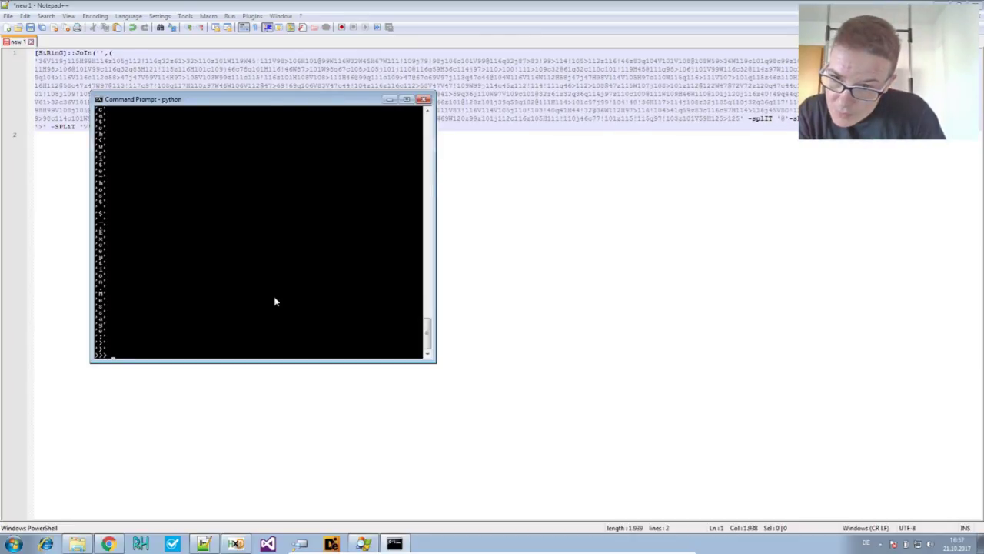
# Create an empty res string and loop over result appending each chr(int(x)) to res.
pyautogui.press('Up')
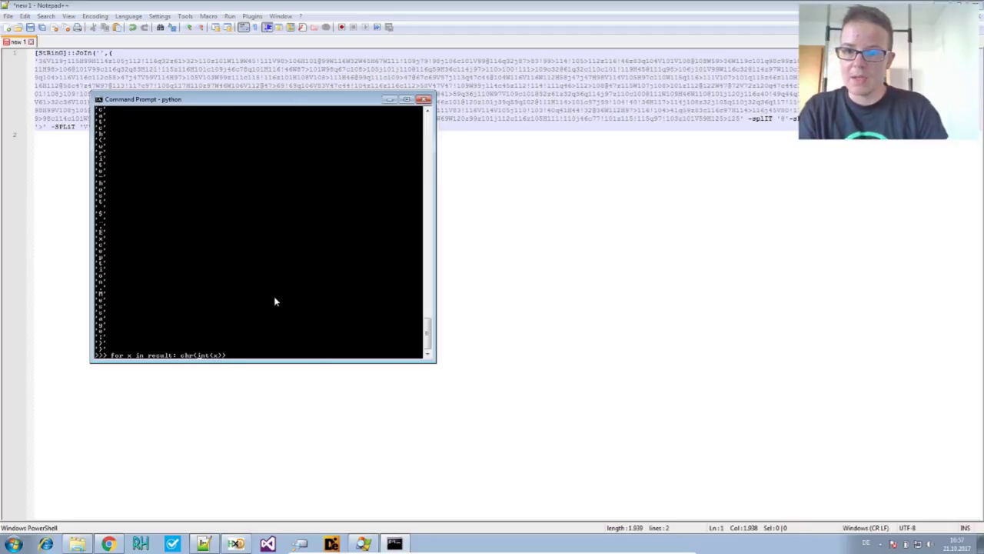
pyautogui.press('BackSpace')
pyautogui.press('BackSpace')
pyautogui.press('BackSpace')
pyautogui.press('BackSpace')
pyautogui.press('BackSpace')
pyautogui.press('BackSpace')
pyautogui.press('BackSpace')
pyautogui.press('BackSpace')
pyautogui.press('BackSpace')
pyautogui.press('BackSpace')
pyautogui.press('BackSpace')
pyautogui.press('BackSpace')
pyautogui.press('BackSpace')
pyautogui.press('BackSpace')
pyautogui.press('BackSpace')
pyautogui.press('BackSpace')
pyautogui.press('BackSpace')
pyautogui.press('BackSpace')
pyautogui.press('BackSpace')
pyautogui.press('BackSpace')
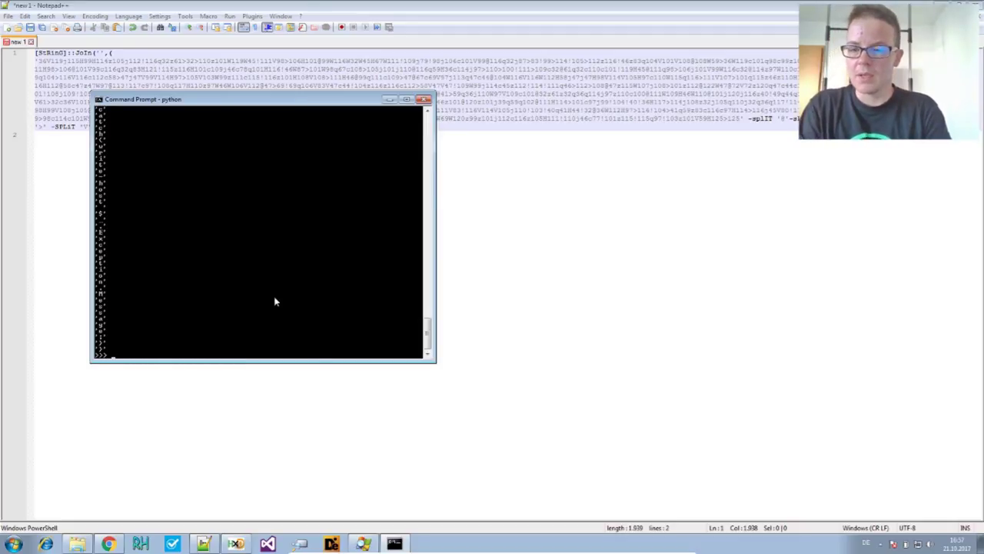
pyautogui.write('res')
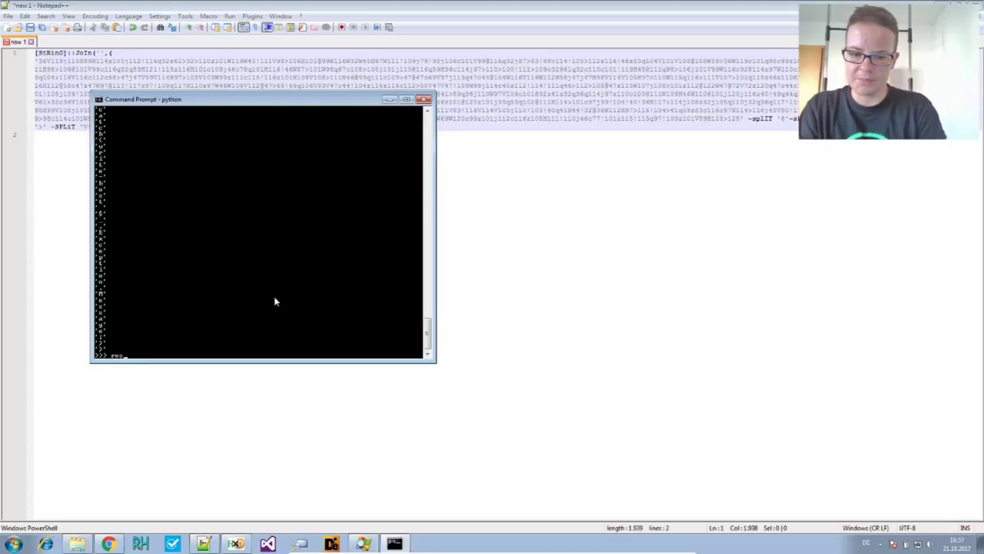
pyautogui.press('Return')
pyautogui.press('Up')
pyautogui.press('Up')
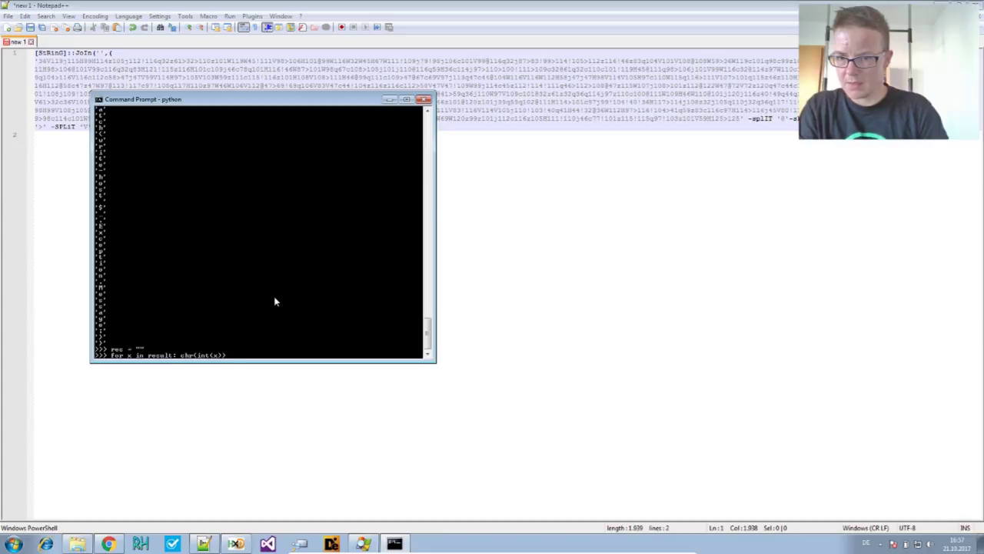
pyautogui.hotkey('ctrl', 'Left')
pyautogui.write('res +=')
pyautogui.write('=')
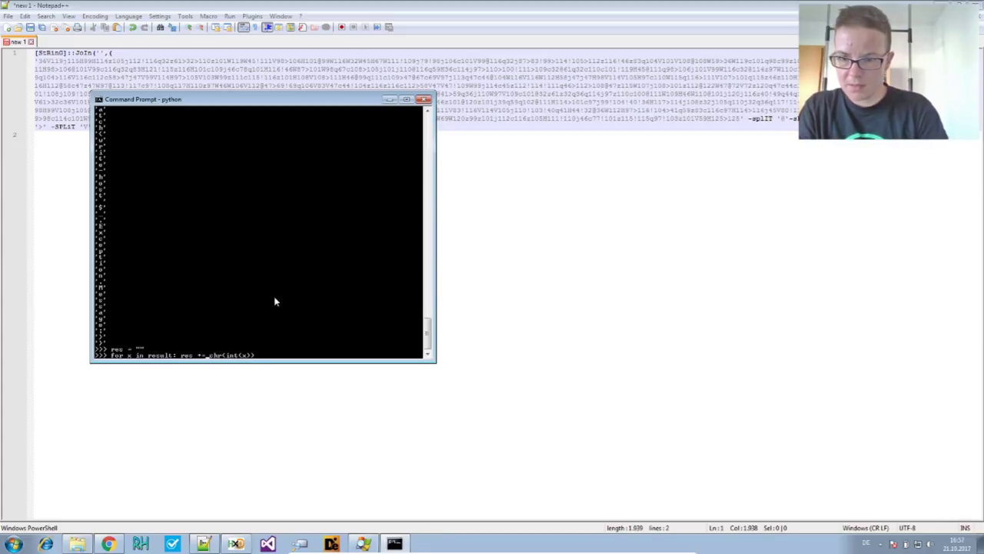
pyautogui.press('Return')
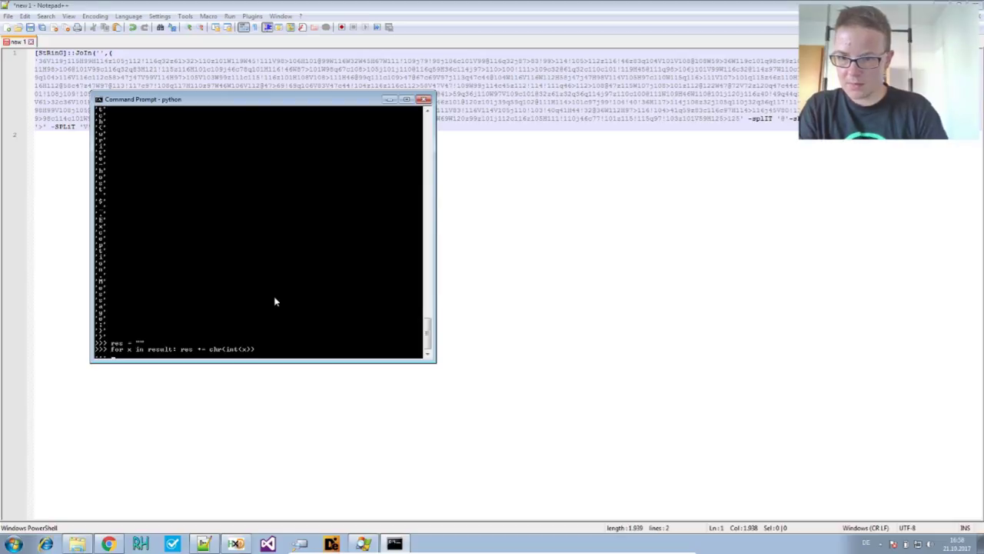
pyautogui.press('Return')
# Print the decoded downloader script stored in res and mark its output in the console.
pyautogui.write('res')
pyautogui.press('Return')
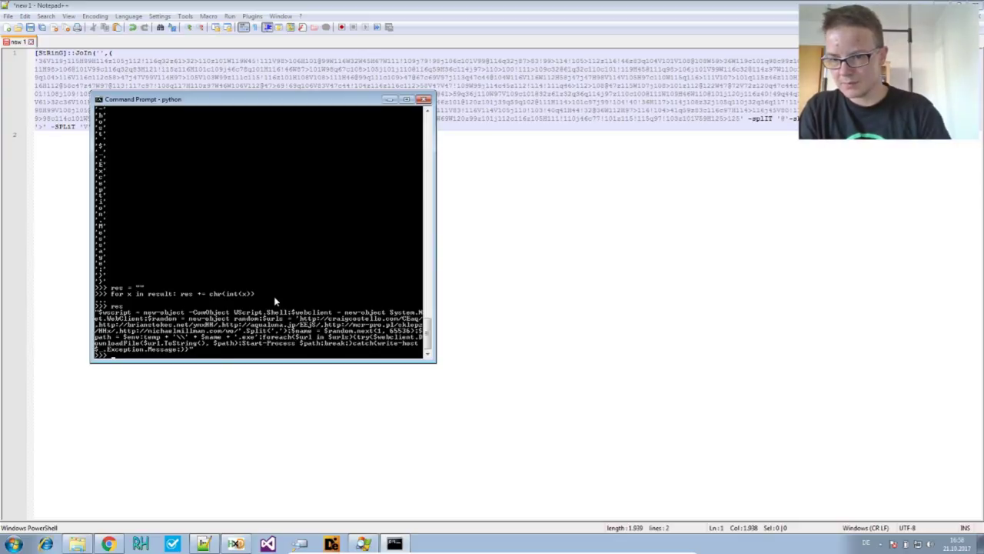
pyautogui.rightClick(106, 315)
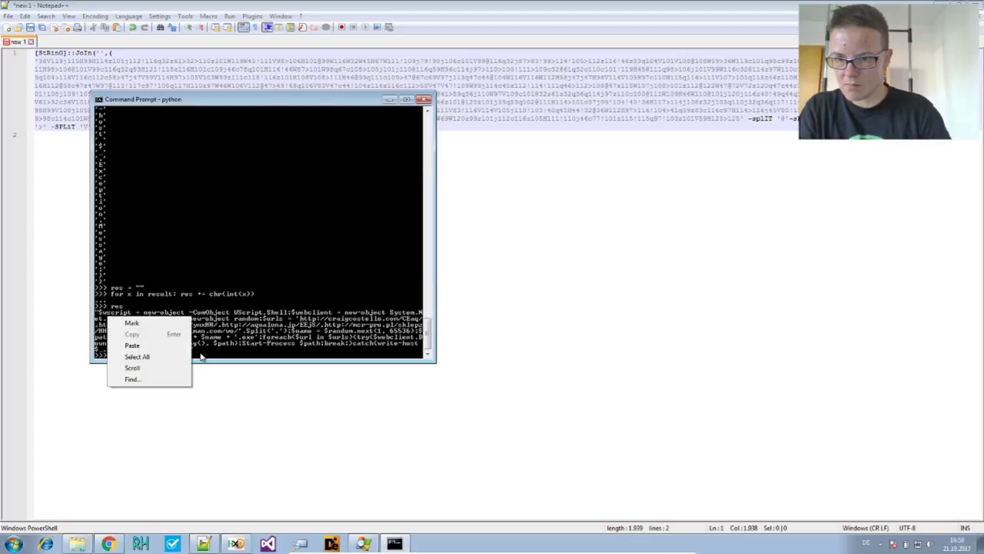
pyautogui.click(150, 323)
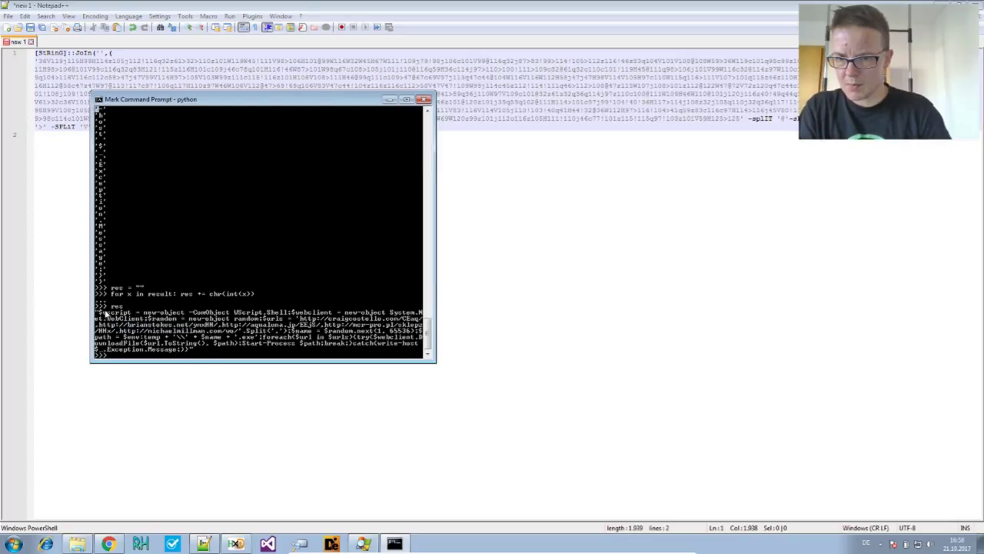
pyautogui.moveTo(97, 312); pyautogui.dragTo(421, 351)
pyautogui.rightClick(408, 343)
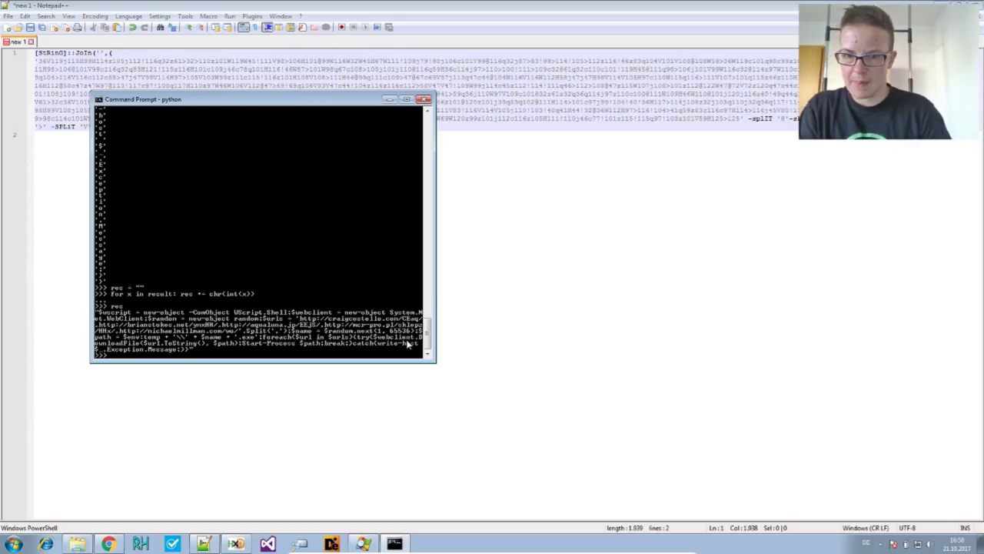
# Copy the whole decoded script block and open a new Notepad++ document, new 2.
pyautogui.rightClick(190, 350)
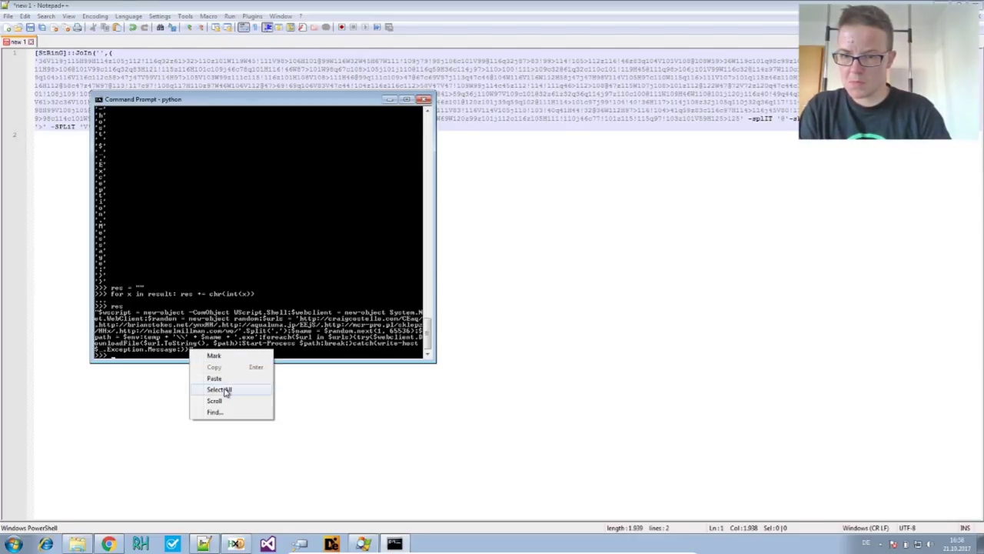
pyautogui.click(214, 356)
pyautogui.moveTo(95, 311); pyautogui.dragTo(422, 356)
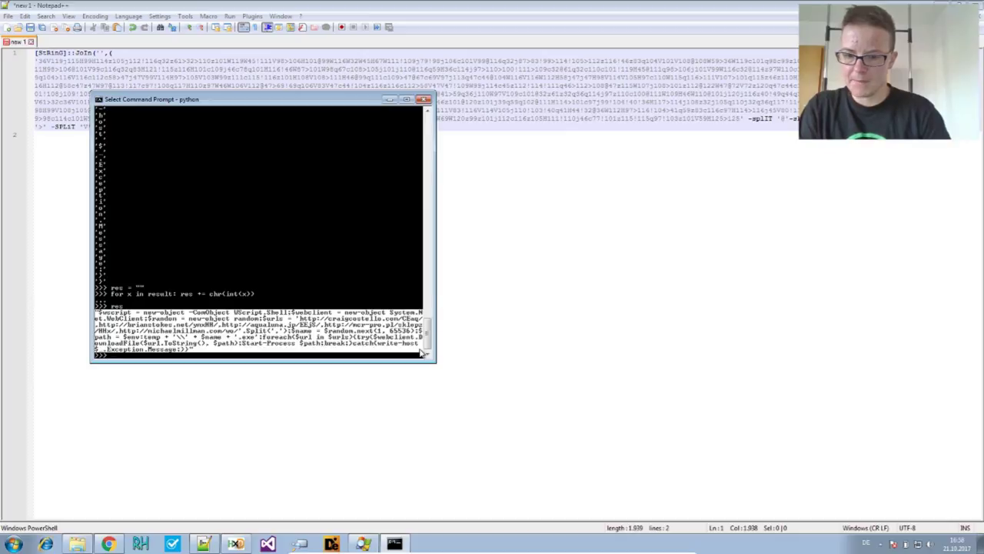
pyautogui.press('Return')
pyautogui.click(496, 319)
pyautogui.hotkey('ctrl', 'n')
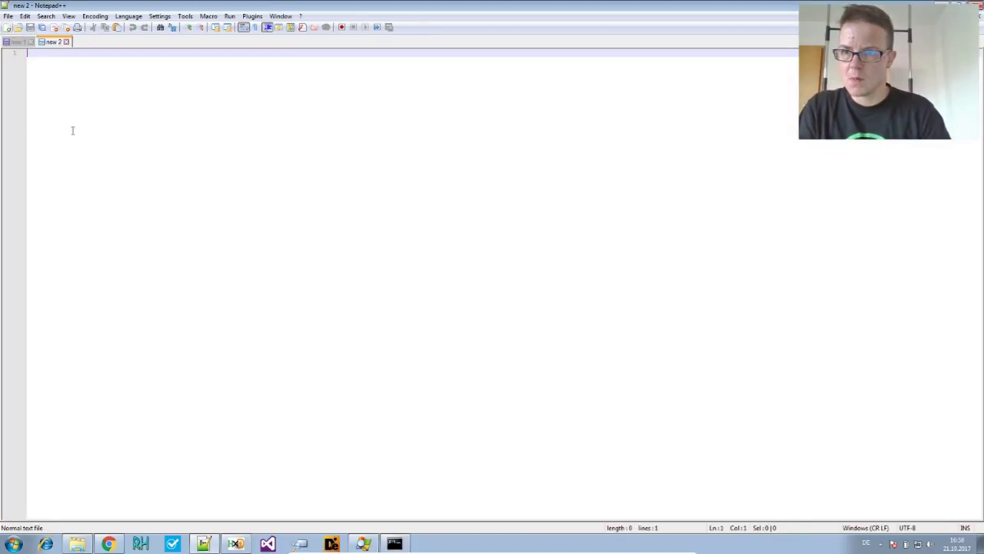
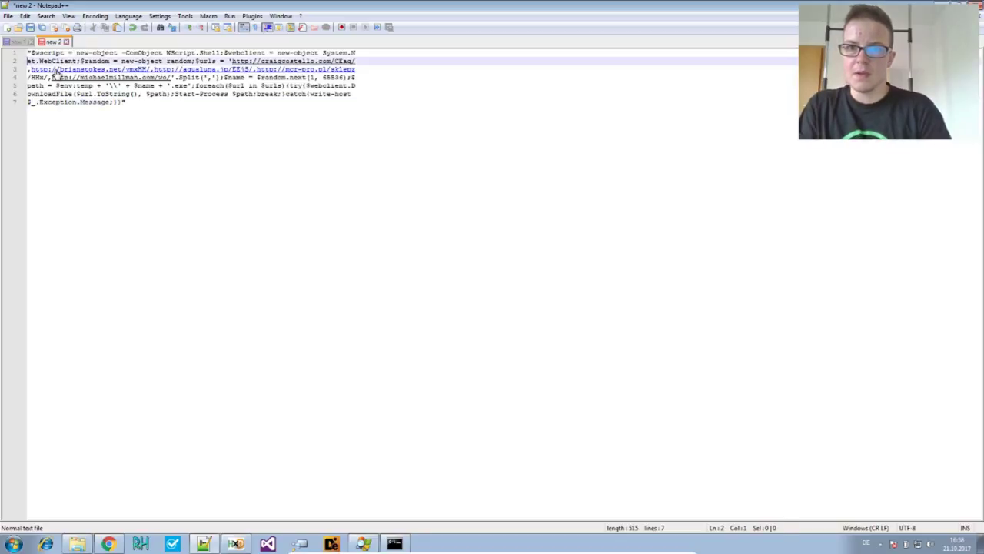
# Rejoin wrapped line 2 onto the end of line 1 so the URL list runs continuously.
pyautogui.press('BackSpace')
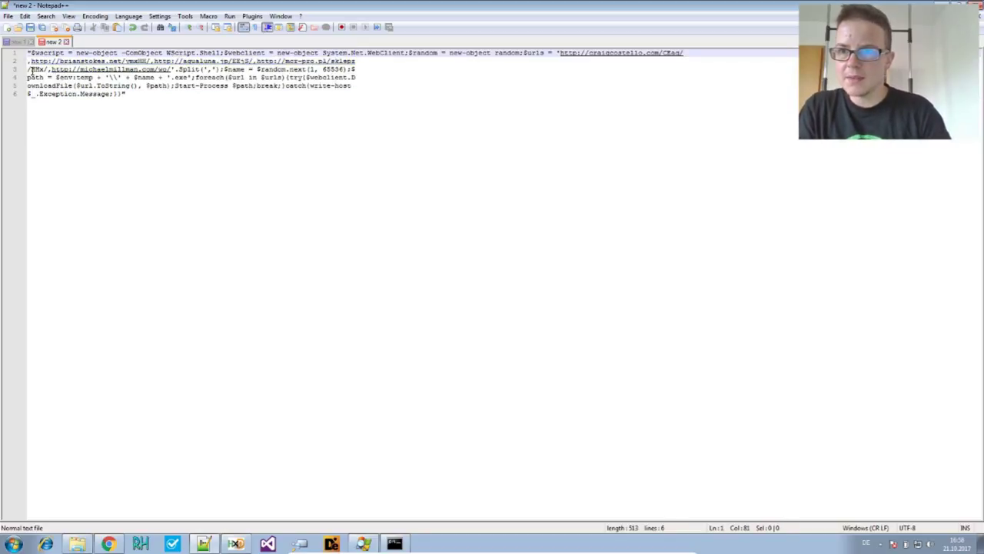